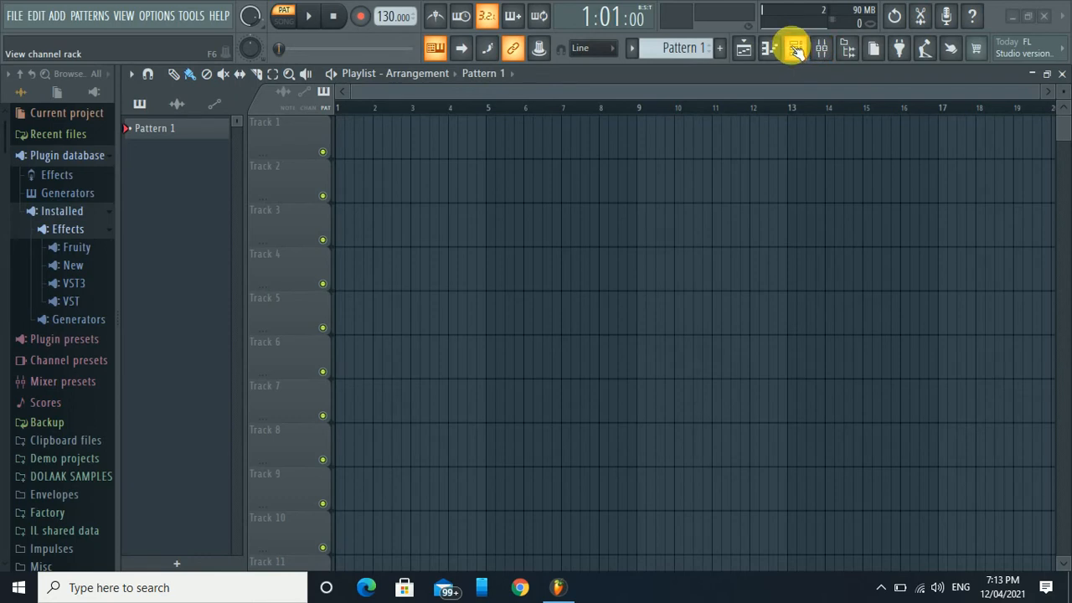
- Show the channel rack and open the existing Harmless channel's plugin window to view its interface
click(792, 54)
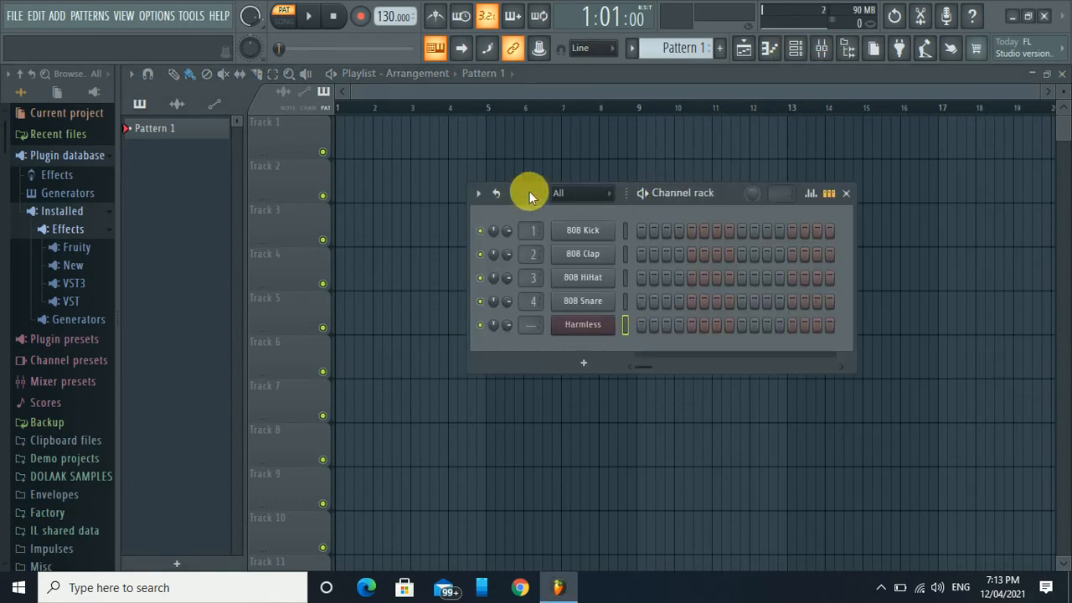
drag(529, 191, 546, 159)
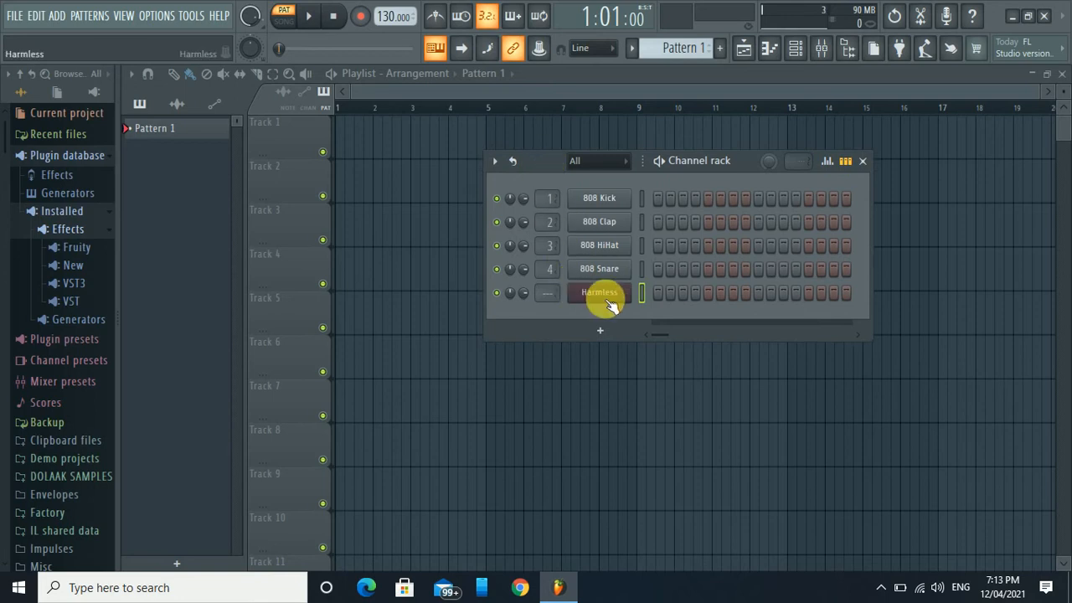
click(609, 293)
drag(636, 78, 682, 96)
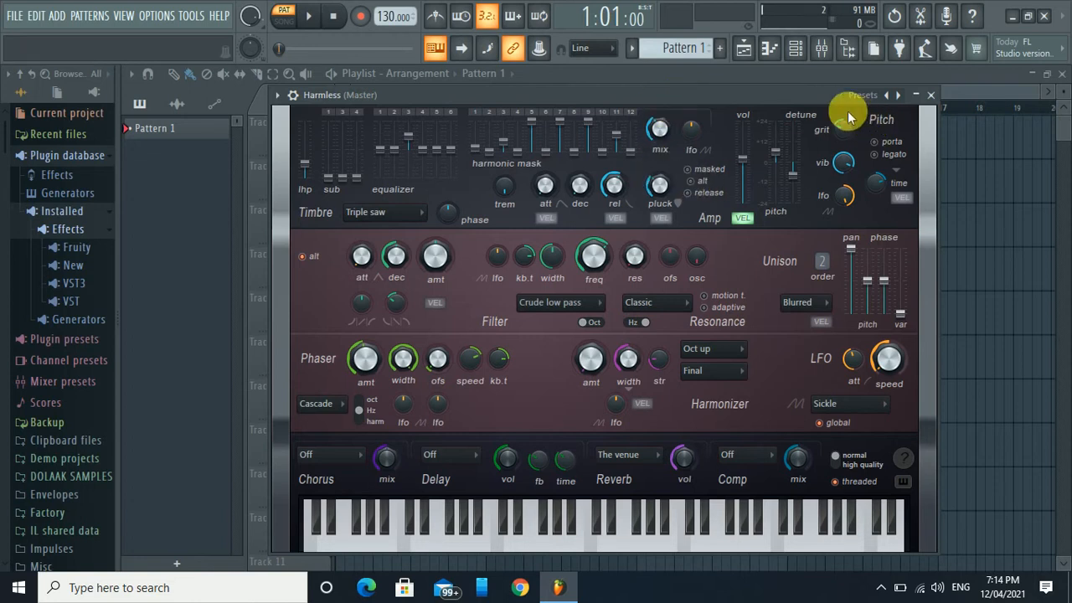
- Close the Harmless window, delete the Harmless channel, and close the channel rack
click(930, 95)
right_click(605, 292)
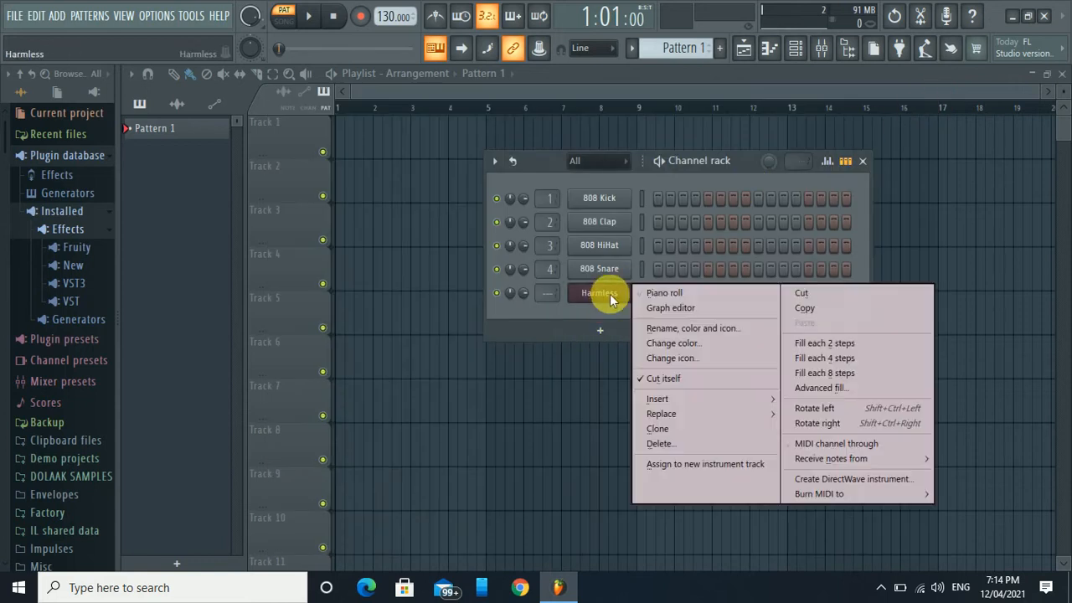
click(740, 443)
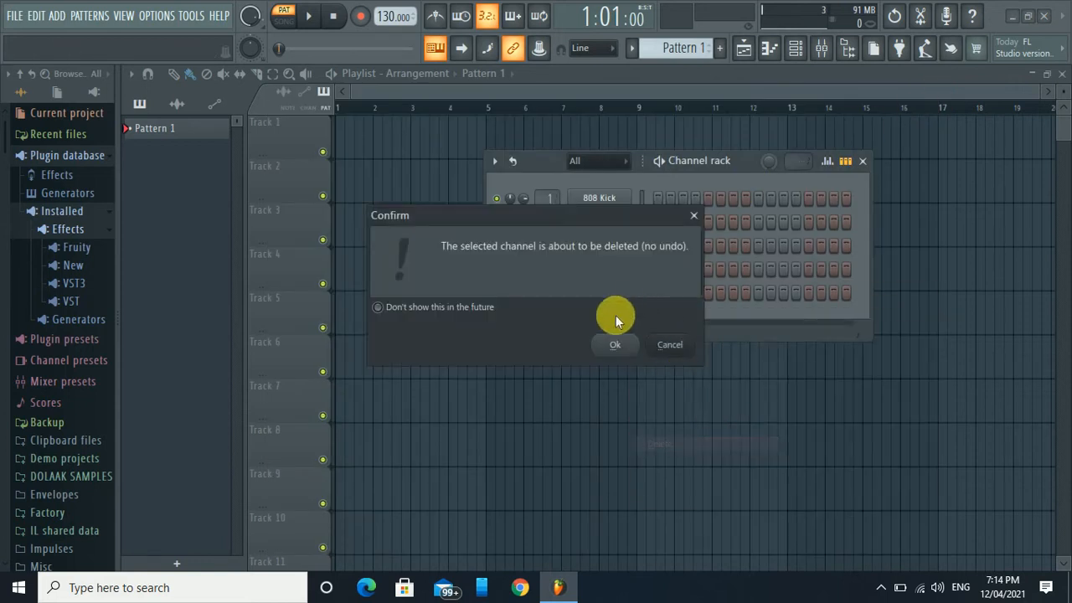
click(615, 352)
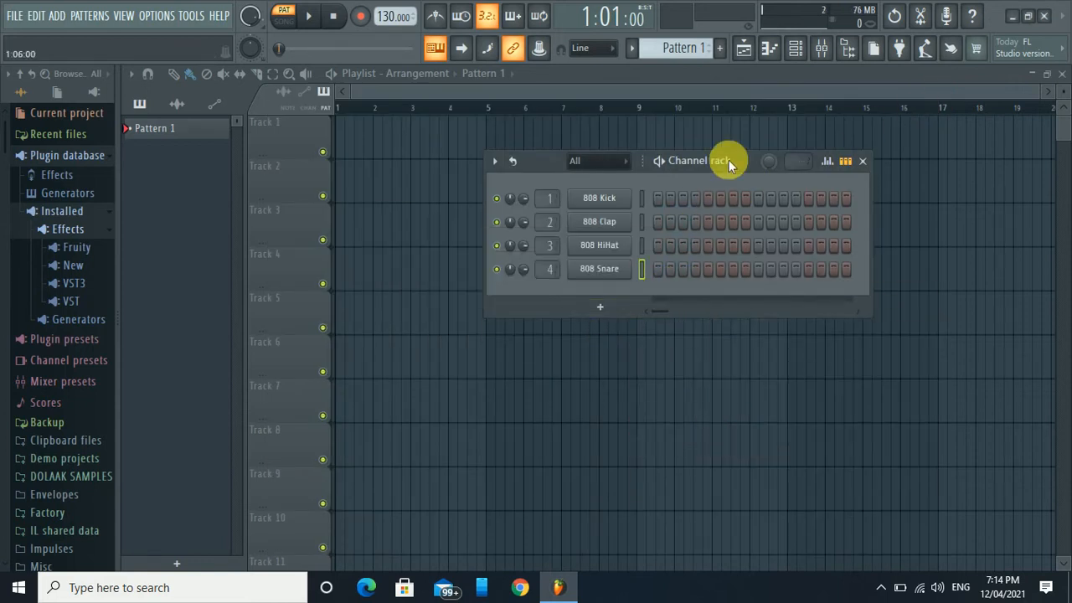
click(863, 161)
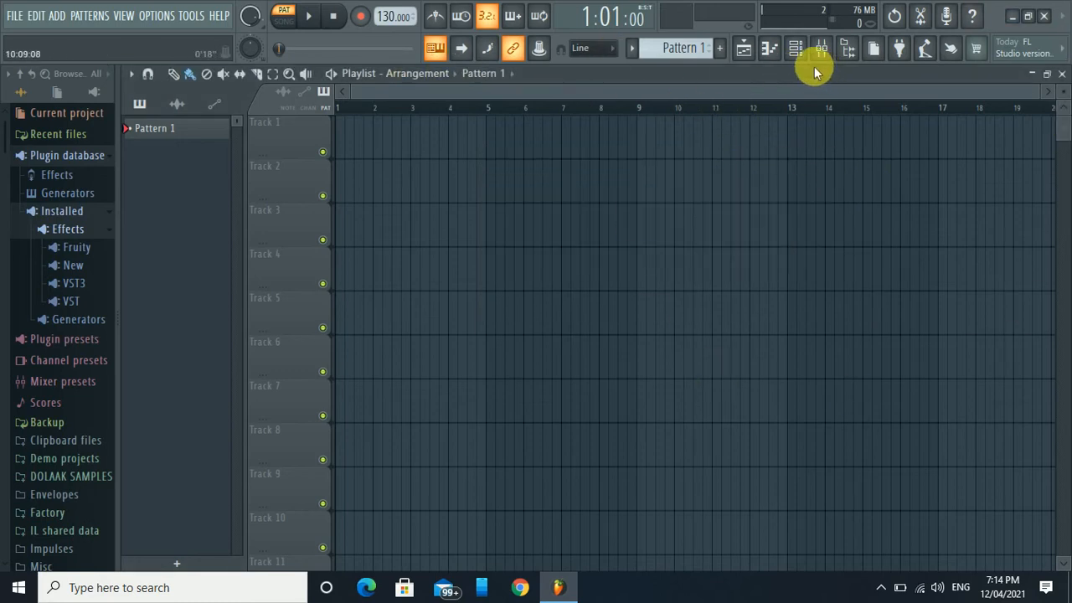
- Add a new Harmless channel in the channel rack and reposition its plugin window so the whole interface is visible
click(798, 52)
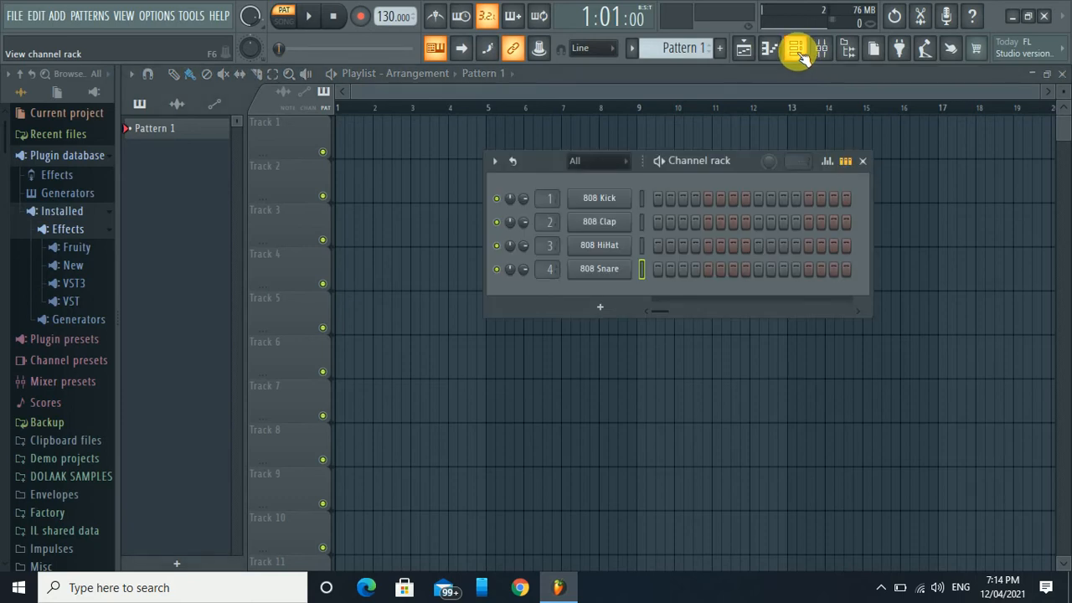
click(608, 315)
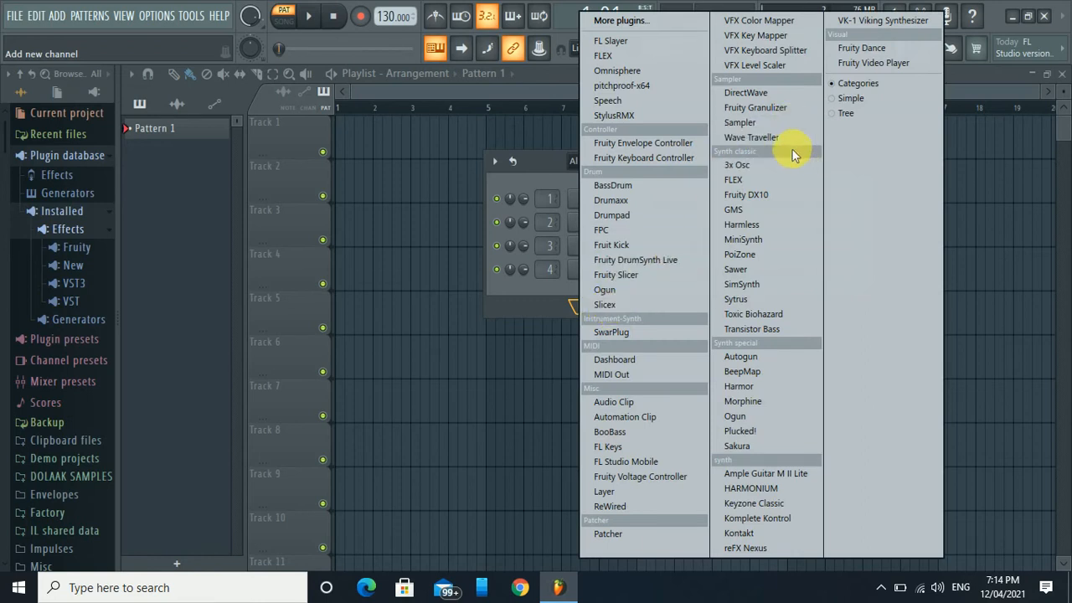
click(767, 225)
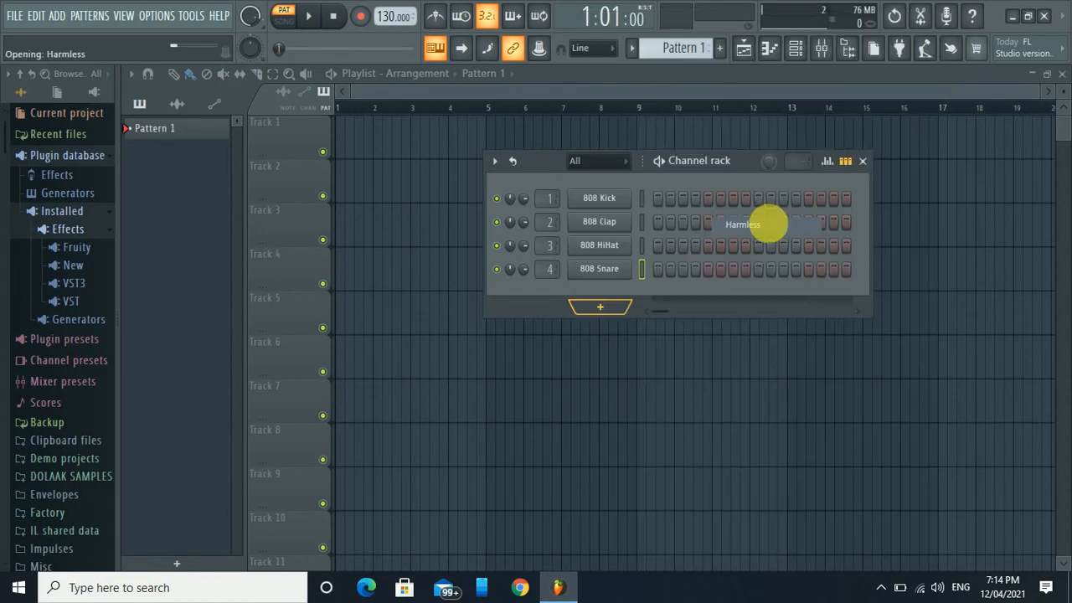
drag(636, 234, 693, 105)
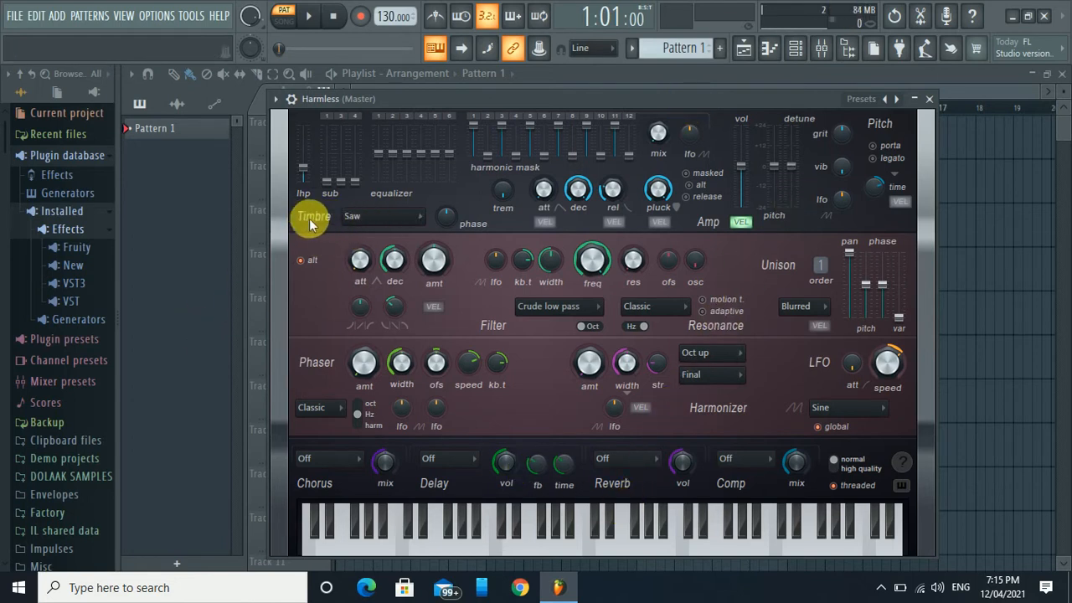
- Choose Saw as the Harmless timbre and load the Default preset
click(385, 216)
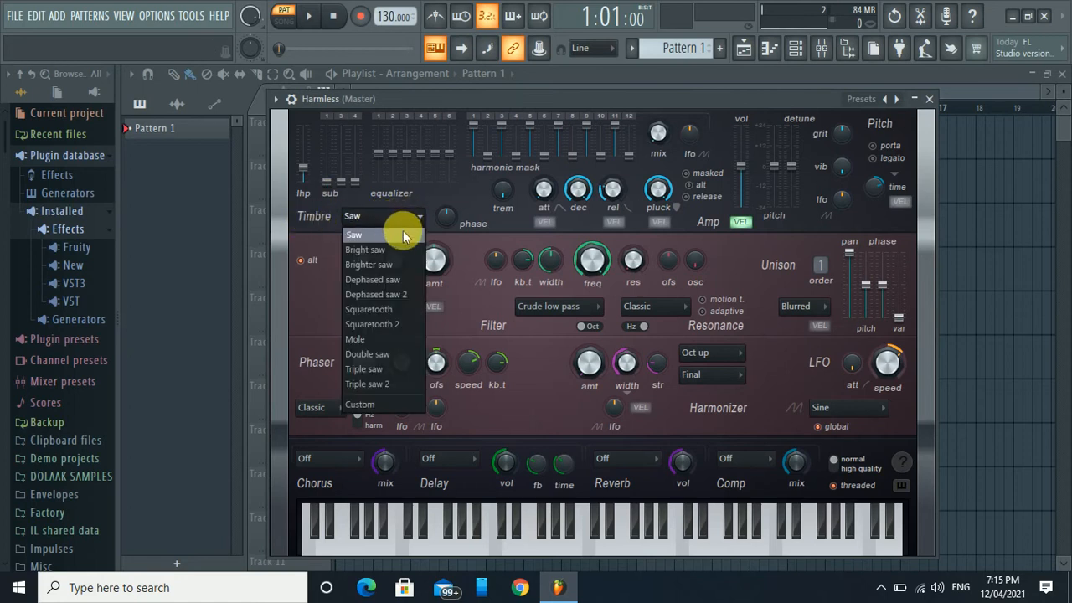
click(402, 231)
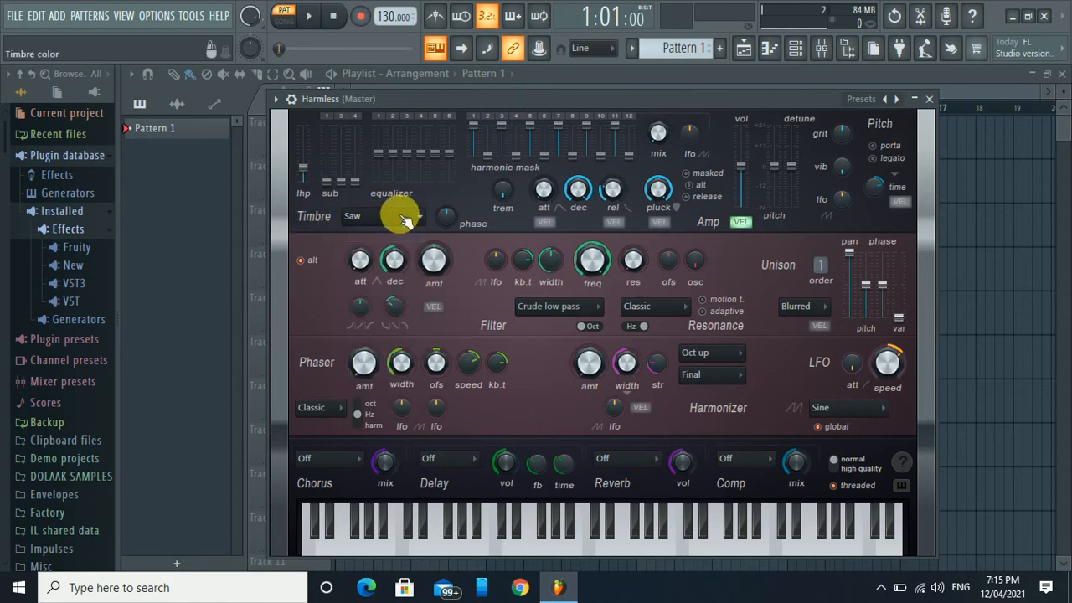
click(865, 100)
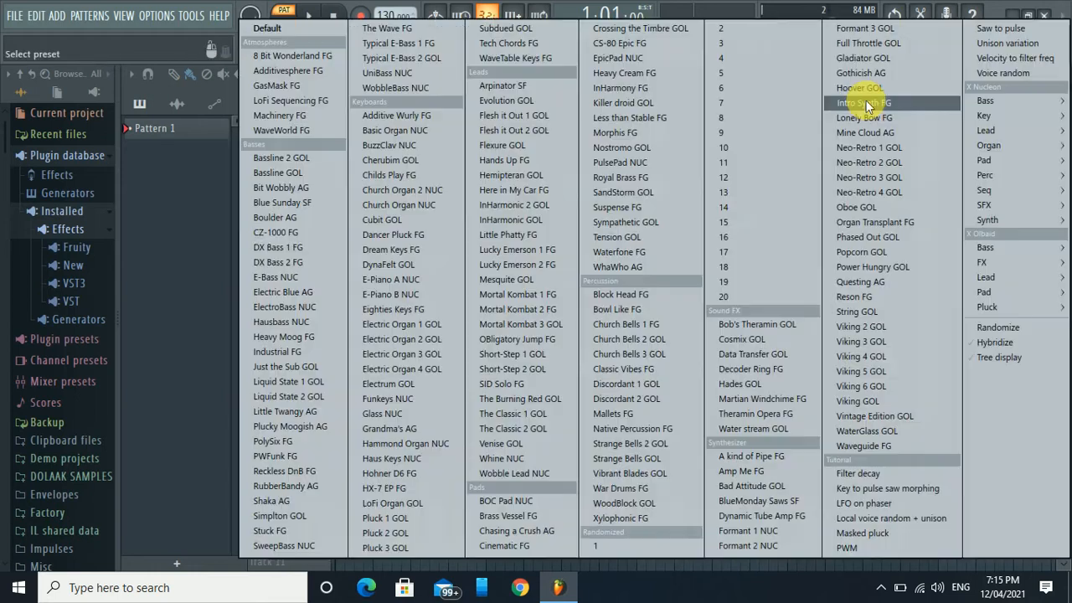
click(300, 33)
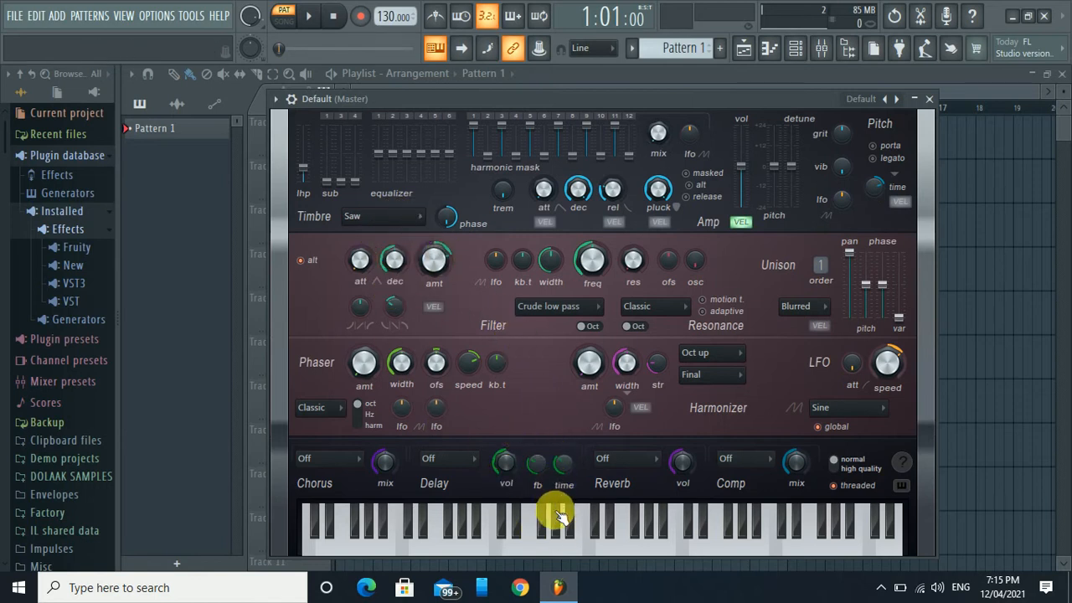
- Audition the Default preset by playing notes across the Harmless keyboard with the system volume raised to 100
drag(555, 510, 604, 532)
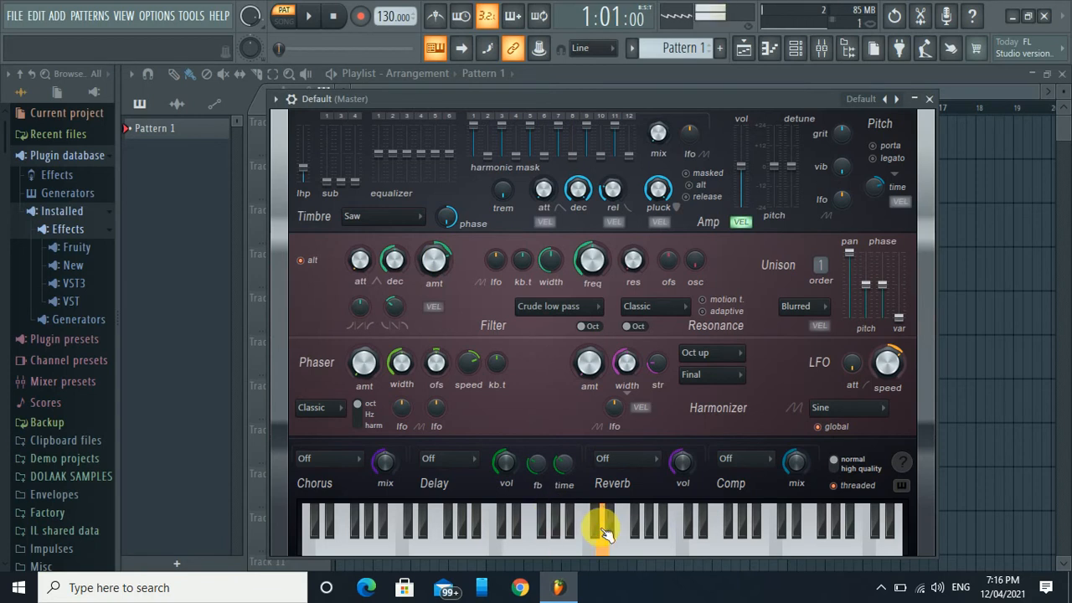
key(XF86AudioRaiseVolume)
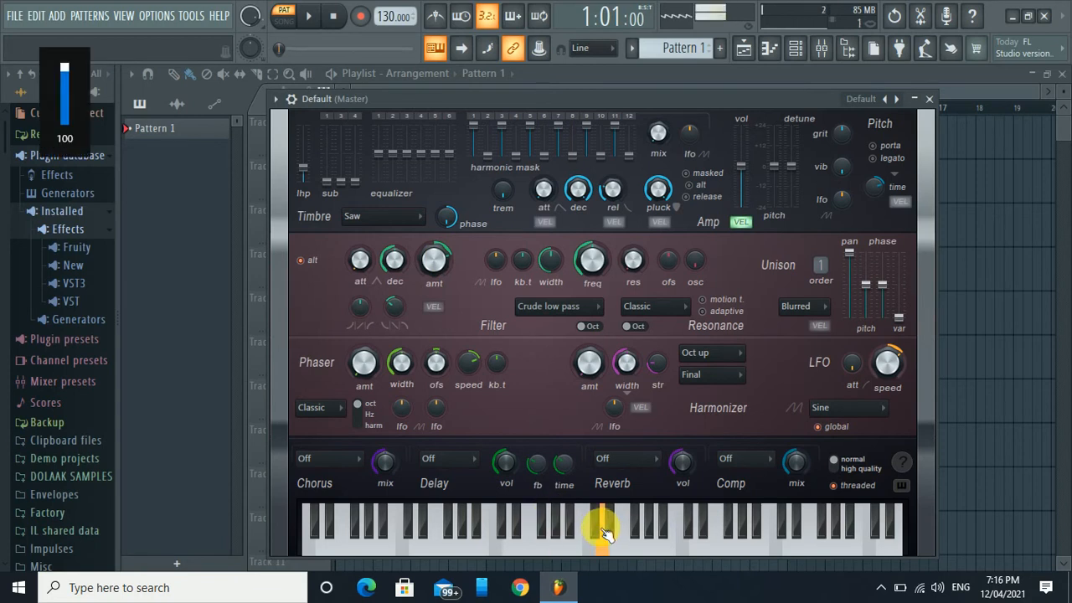
mouse_move(604, 533)
mouse_down()
mouse_move(497, 517)
mouse_move(801, 540)
mouse_up()
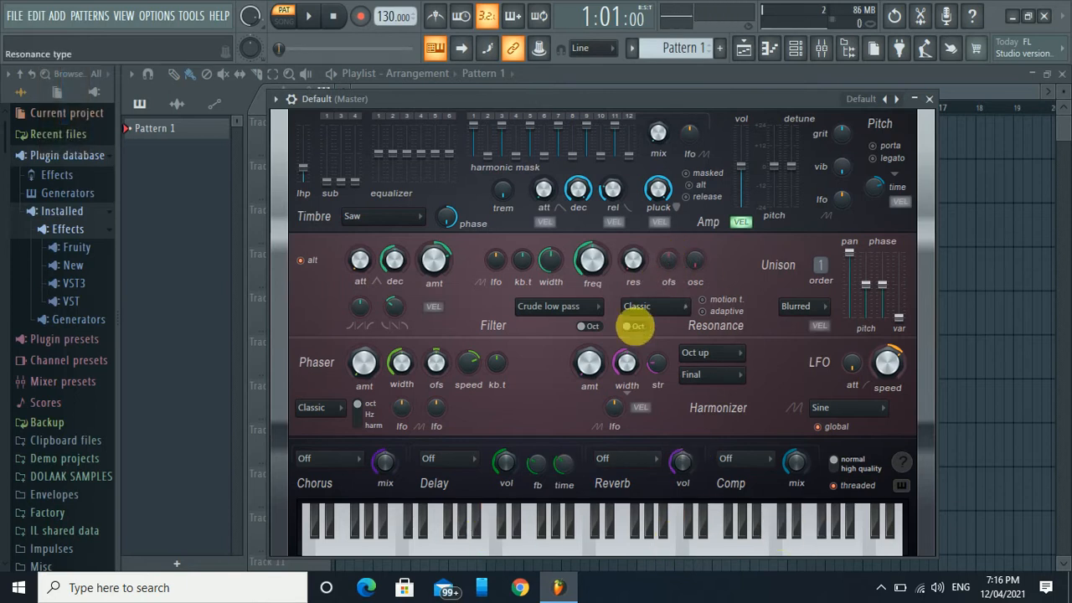
click(551, 518)
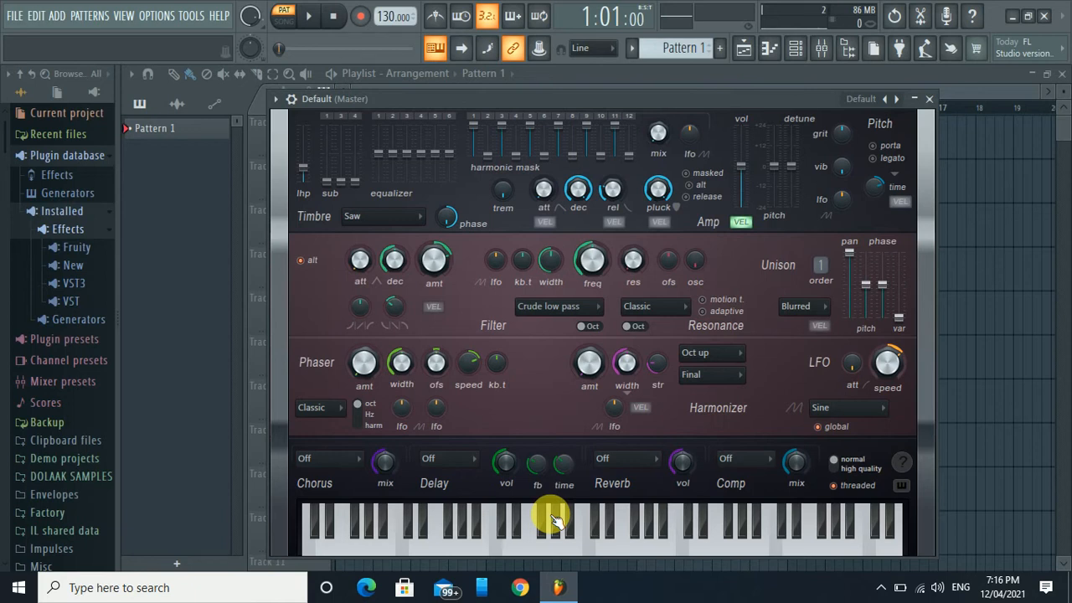
- Route Harmless to mixer track 1 in its channel settings and show the mixer beside the plugin window
click(293, 100)
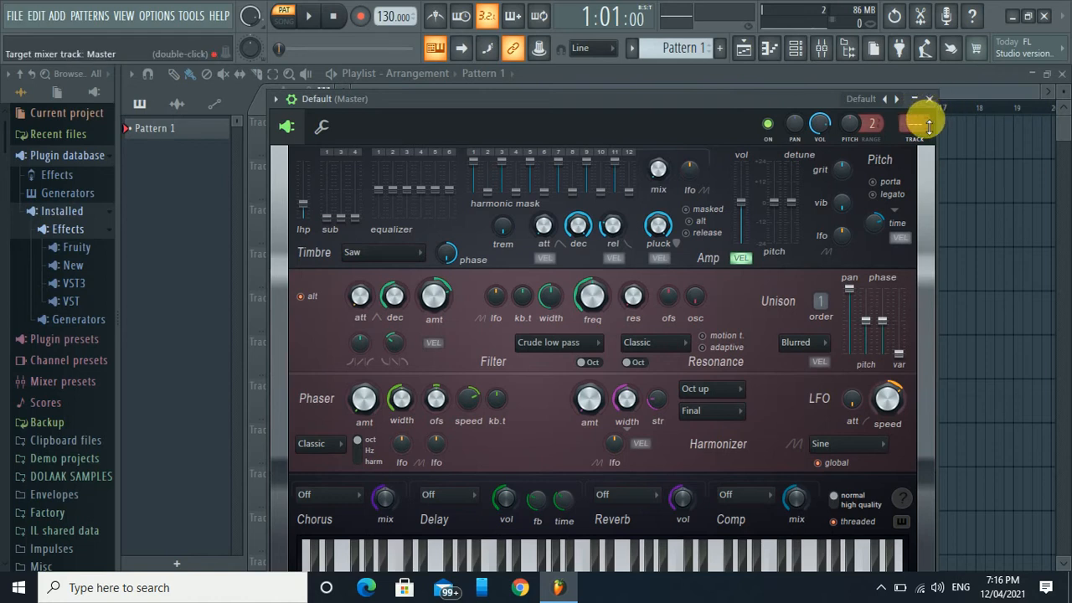
drag(929, 125, 929, 117)
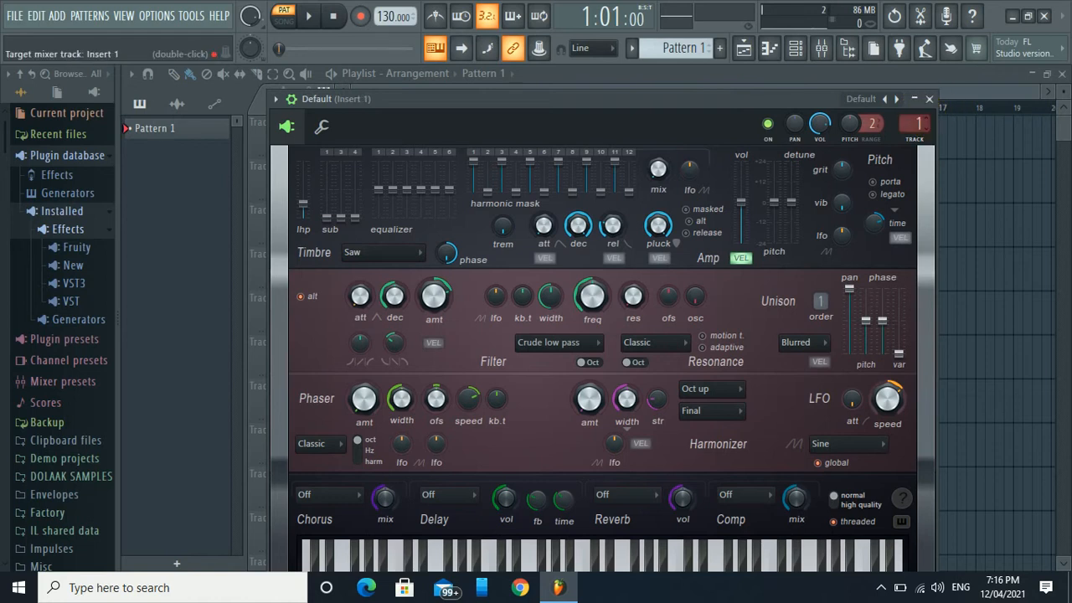
click(822, 48)
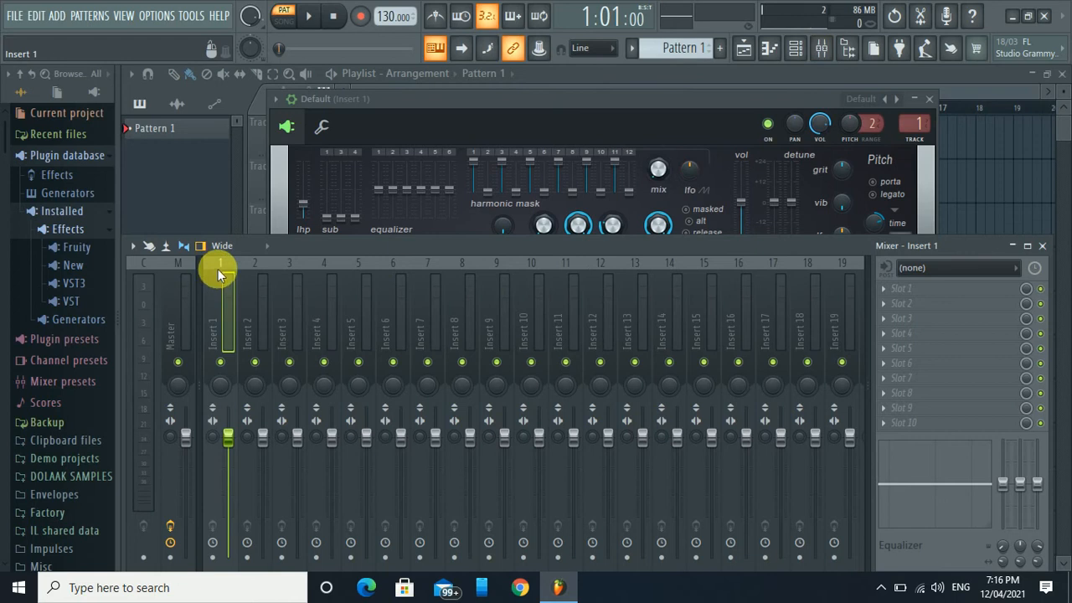
drag(363, 243, 784, 139)
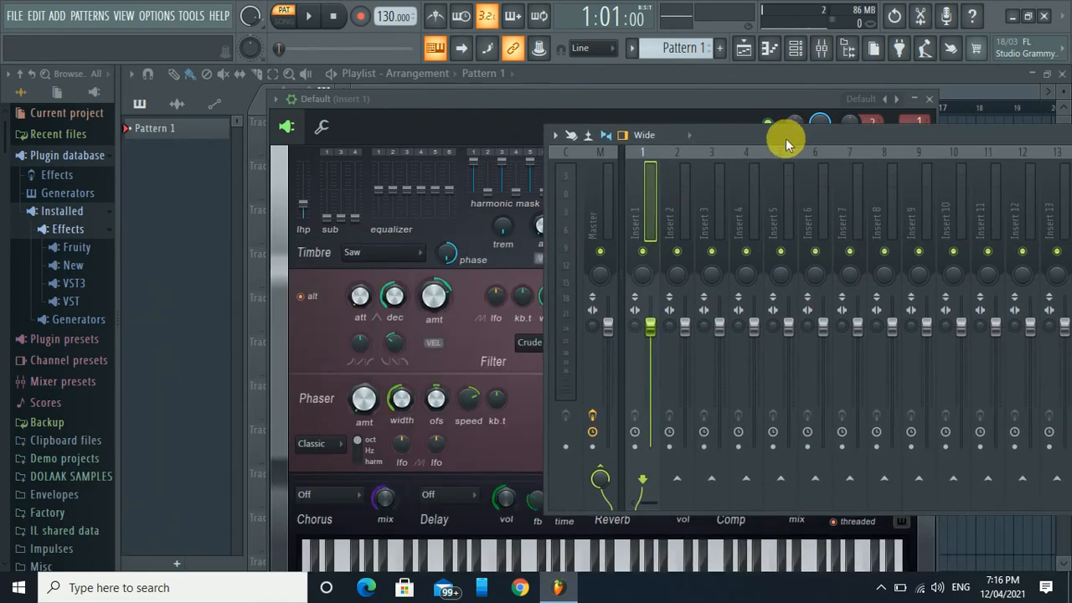
- Play Harmless notes to check the signal on the Insert 1 mixer track, rearranging the windows and closing the mixer
click(530, 552)
drag(623, 102, 1067, 84)
click(936, 546)
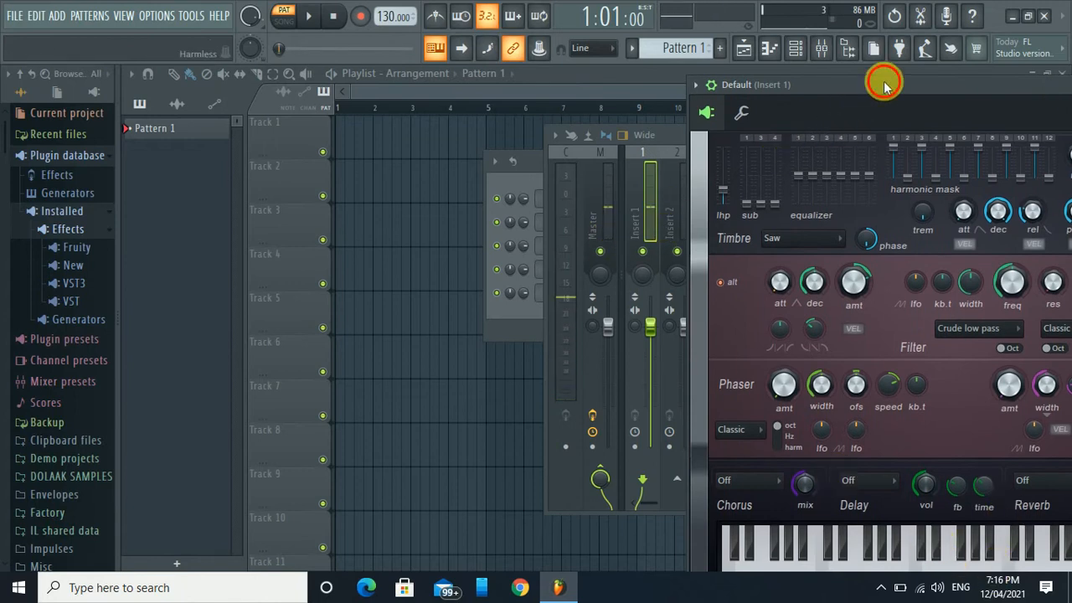
drag(859, 83, 475, 184)
drag(909, 148, 498, 212)
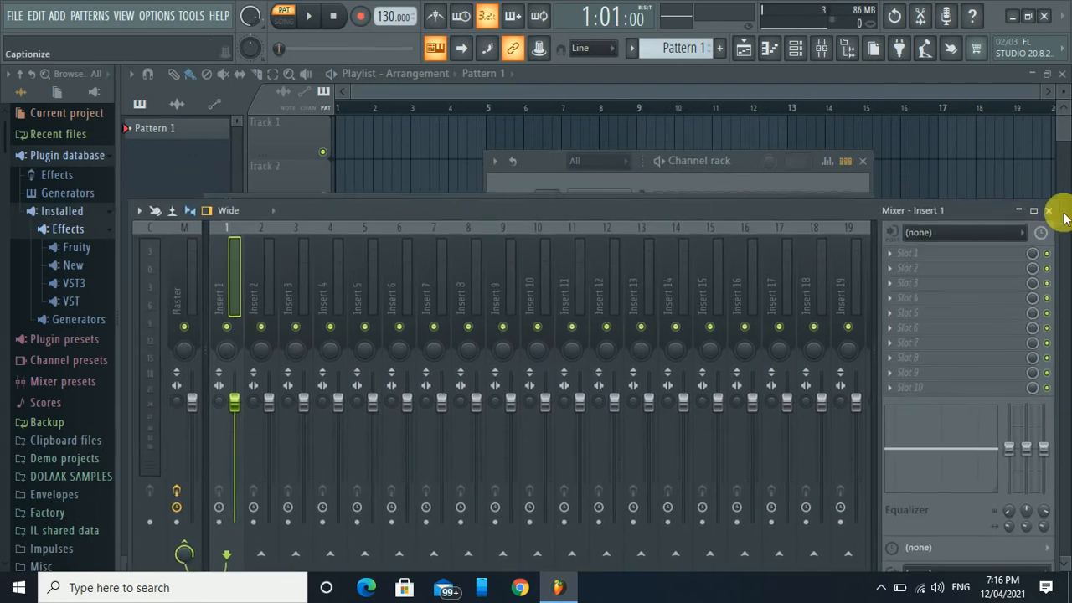
click(1047, 211)
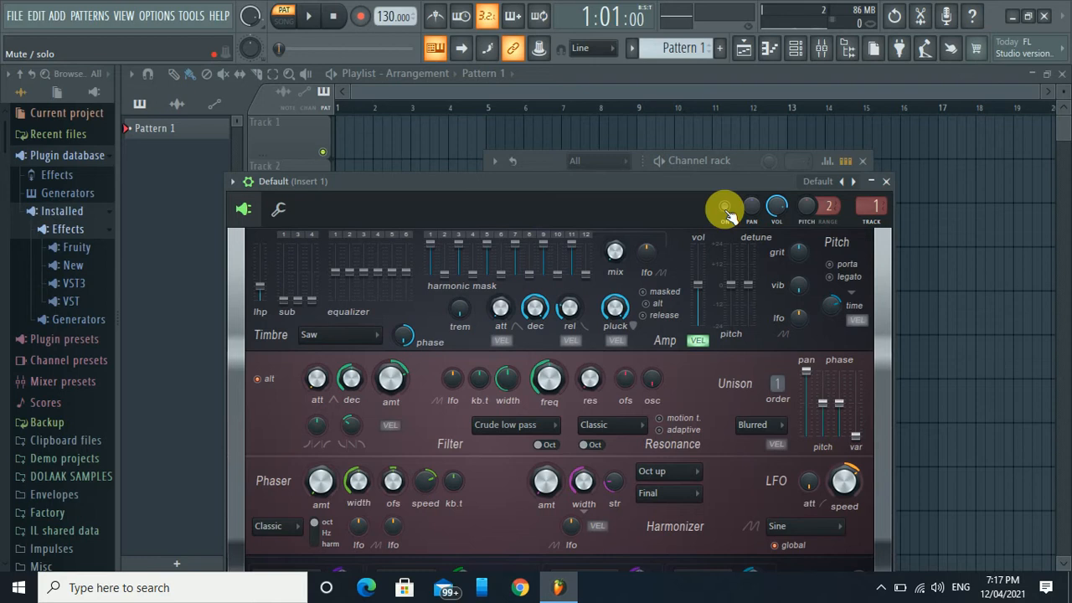
- Hide the channel settings and examine the Harmless plugin options and preset list, including the X Nucleon Perc presets
click(249, 184)
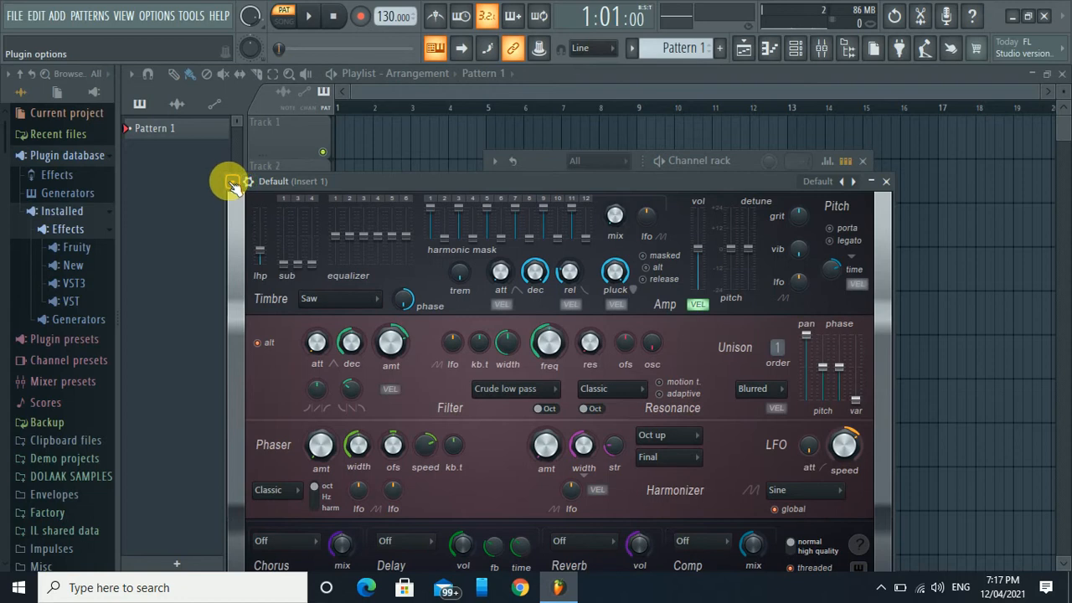
click(231, 183)
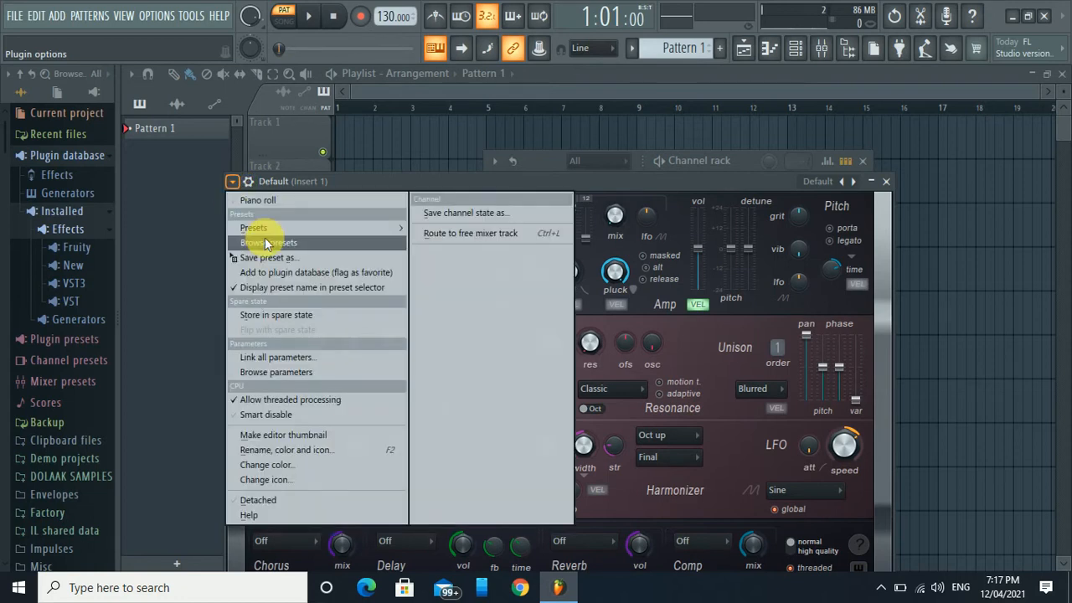
mouse_move(265, 234)
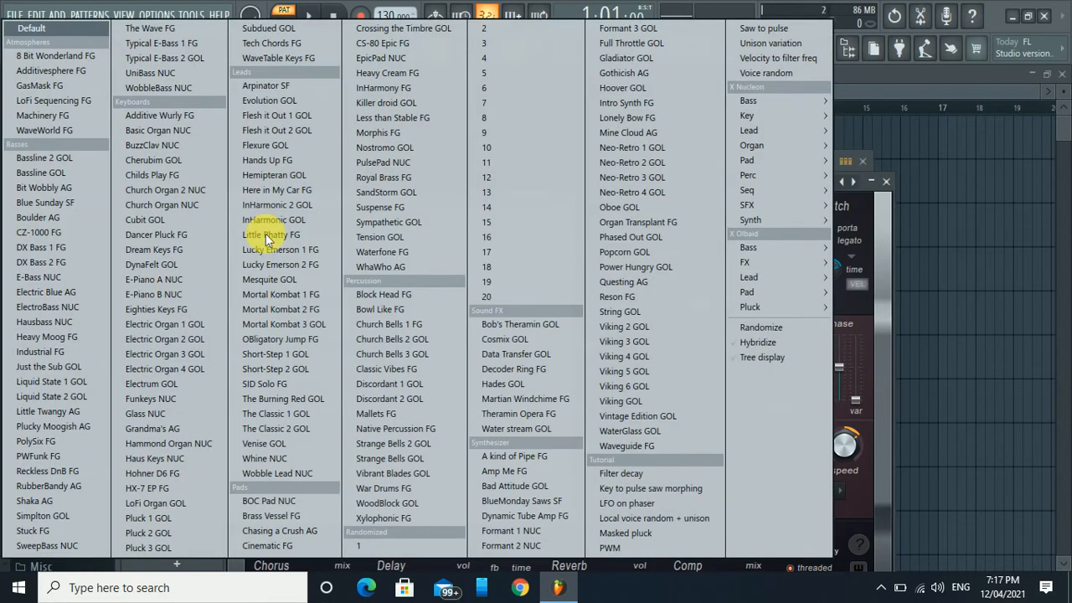
mouse_move(746, 205)
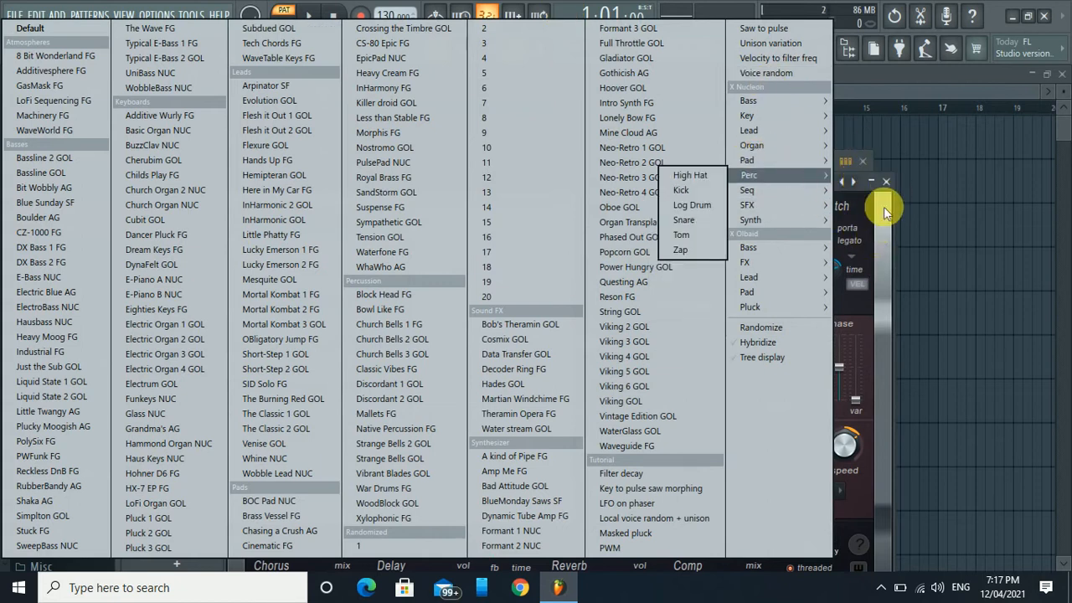
click(883, 207)
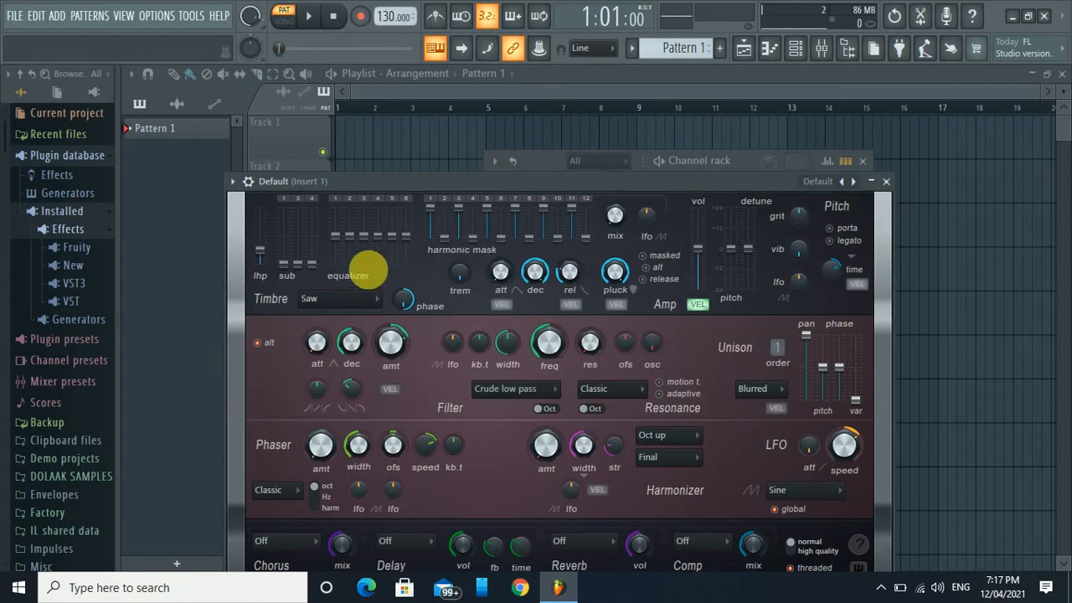
click(239, 184)
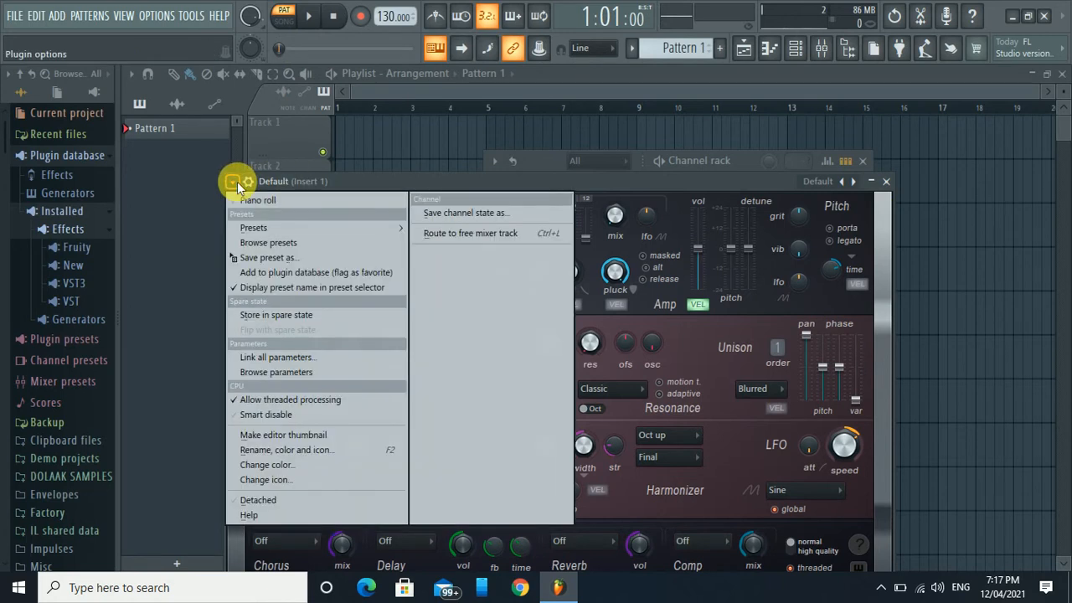
mouse_move(270, 224)
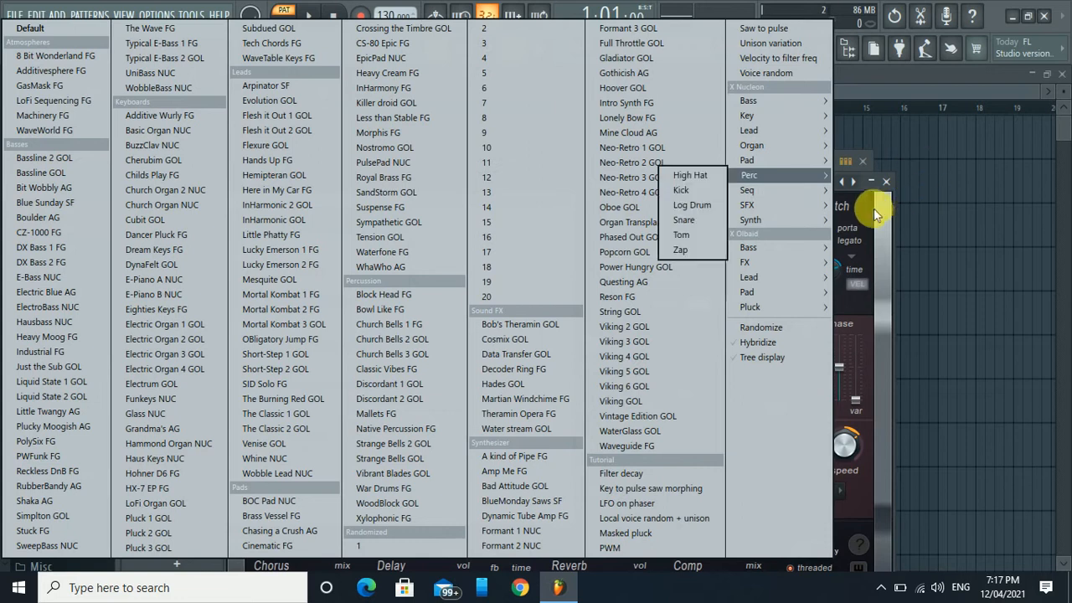
click(875, 215)
click(233, 182)
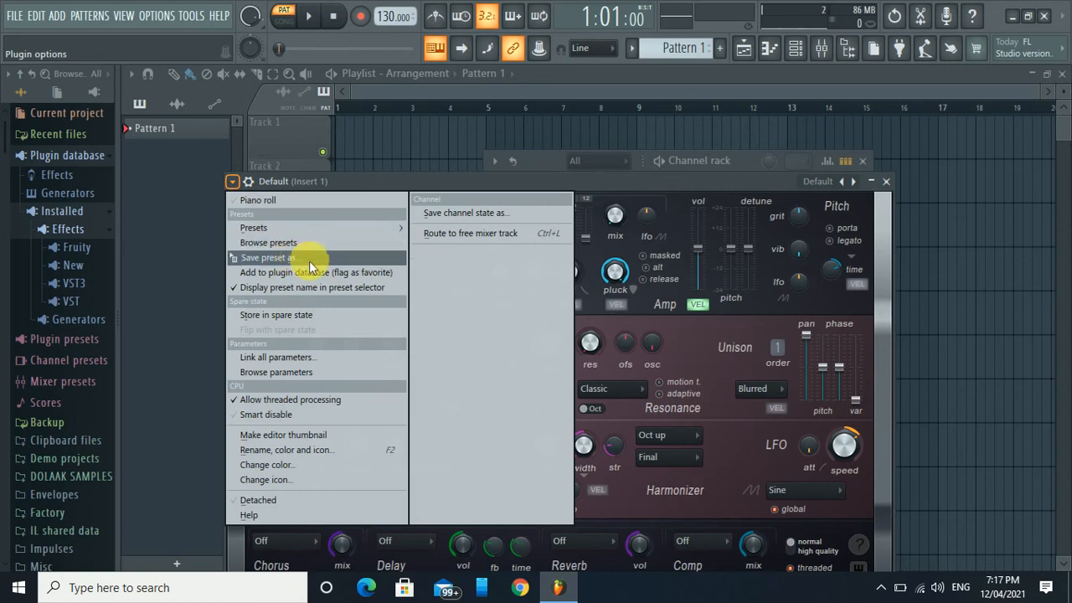
click(586, 253)
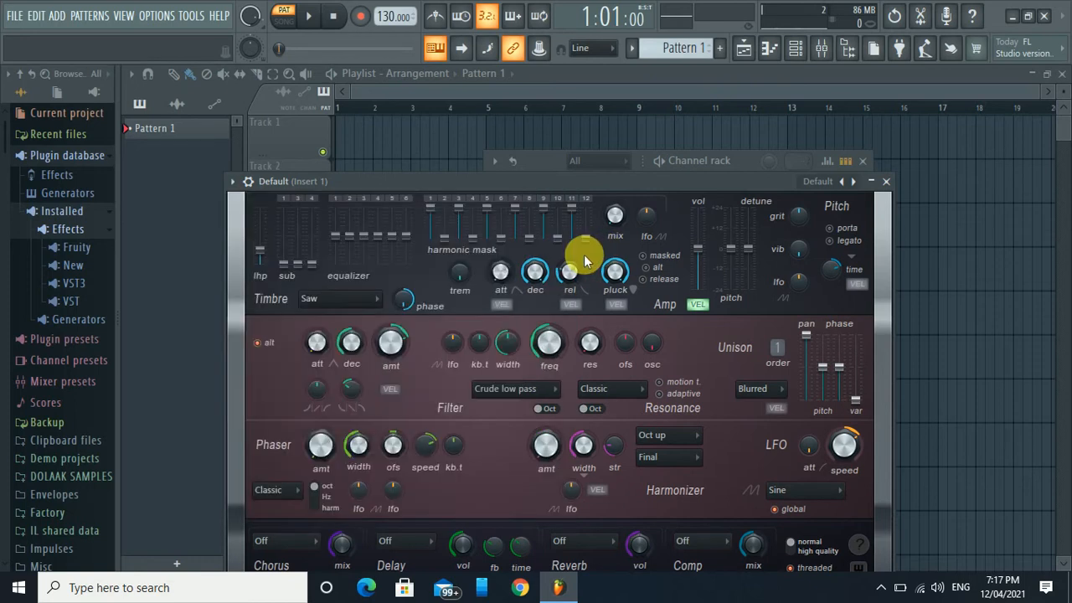
- Bring the full Harmless window with its keyboard into view and audition several notes of the Default preset
drag(567, 183, 620, 33)
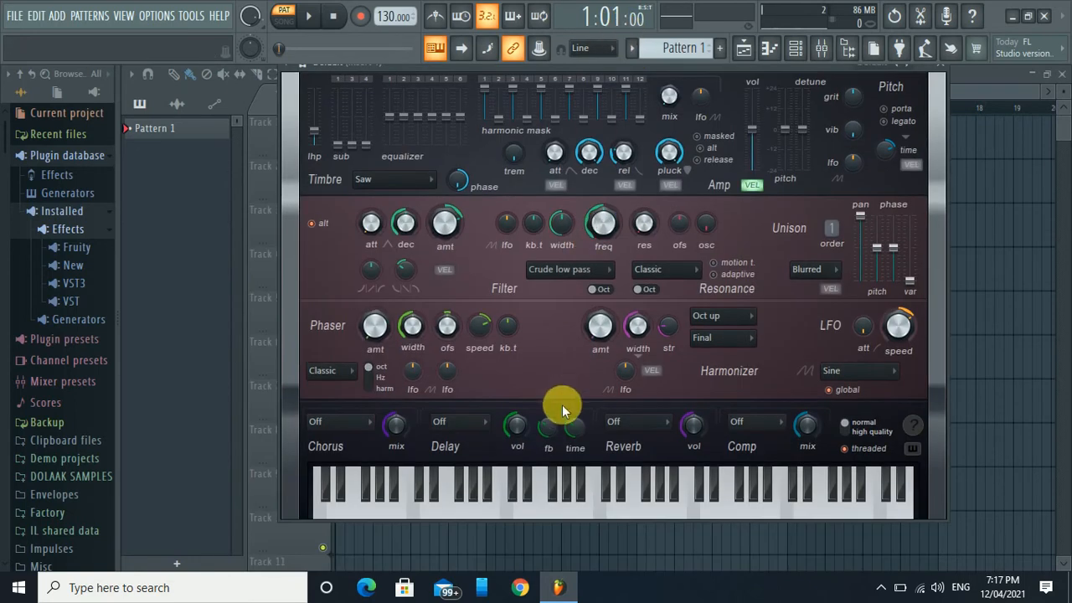
click(557, 501)
click(687, 494)
click(450, 493)
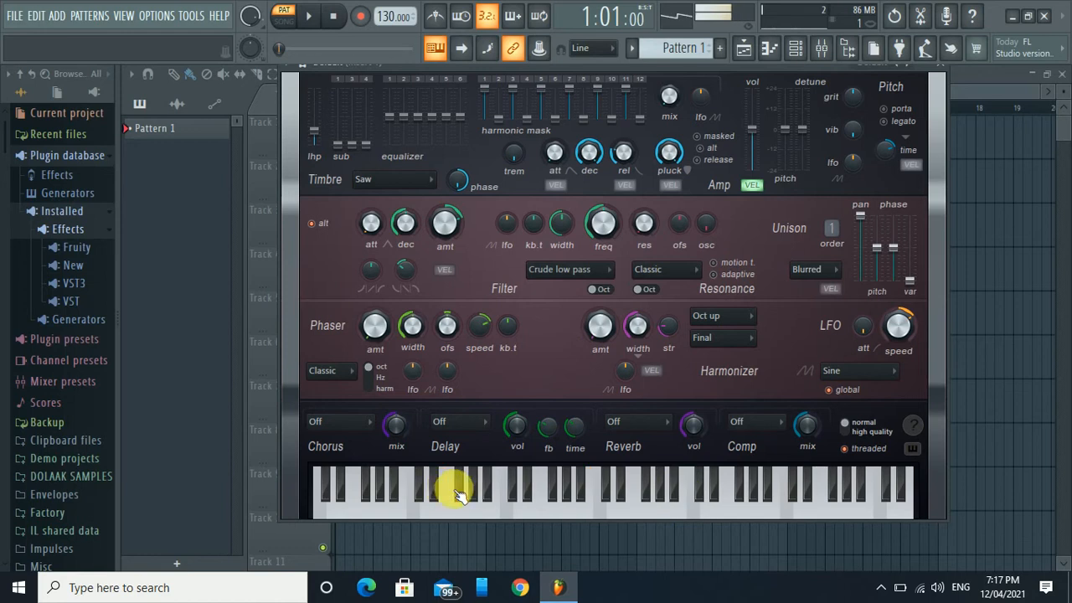
click(519, 500)
click(569, 494)
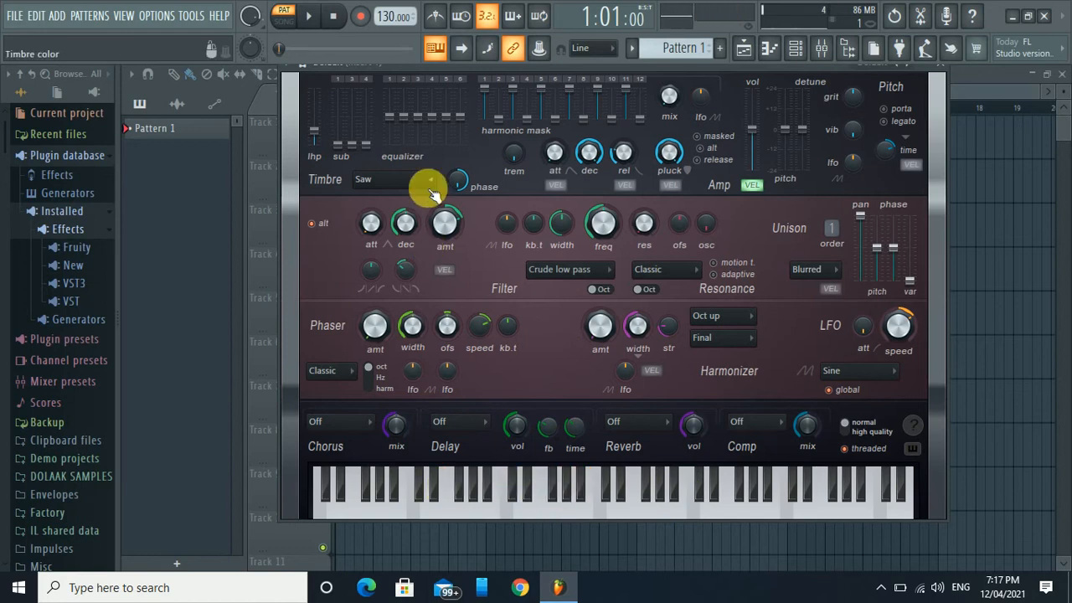
drag(586, 78, 583, 96)
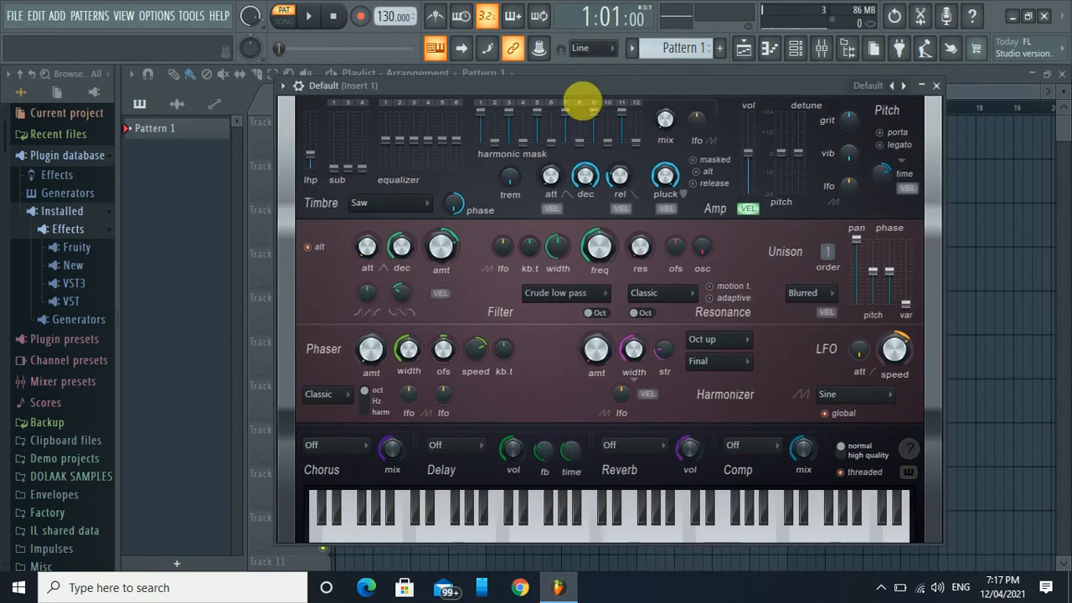
click(540, 507)
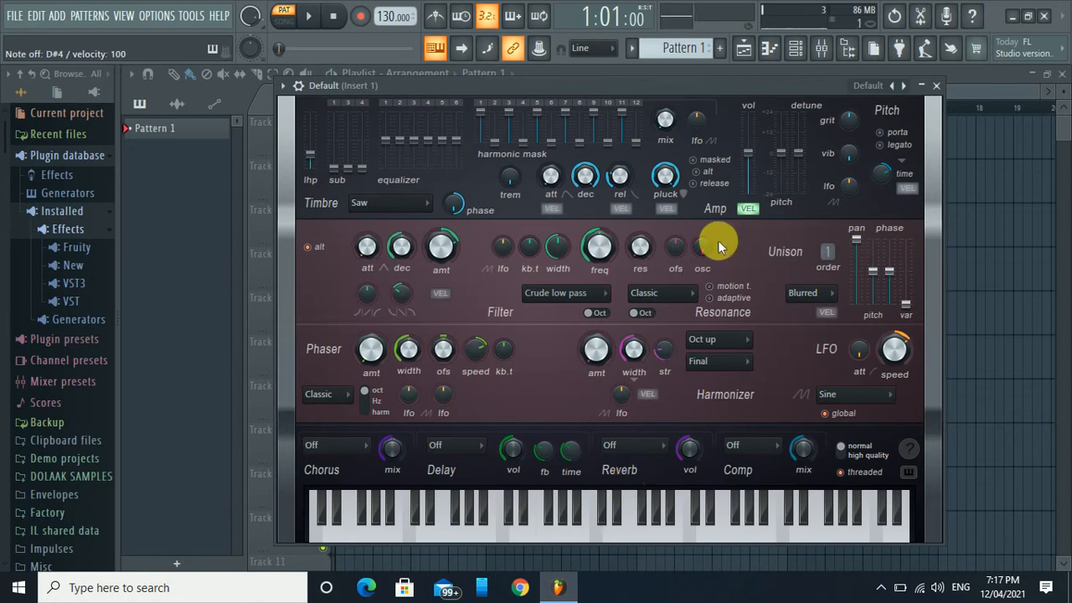
- Move the Harmless window clear of the channel rack and open the piano roll for the Default channel
drag(748, 84, 872, 119)
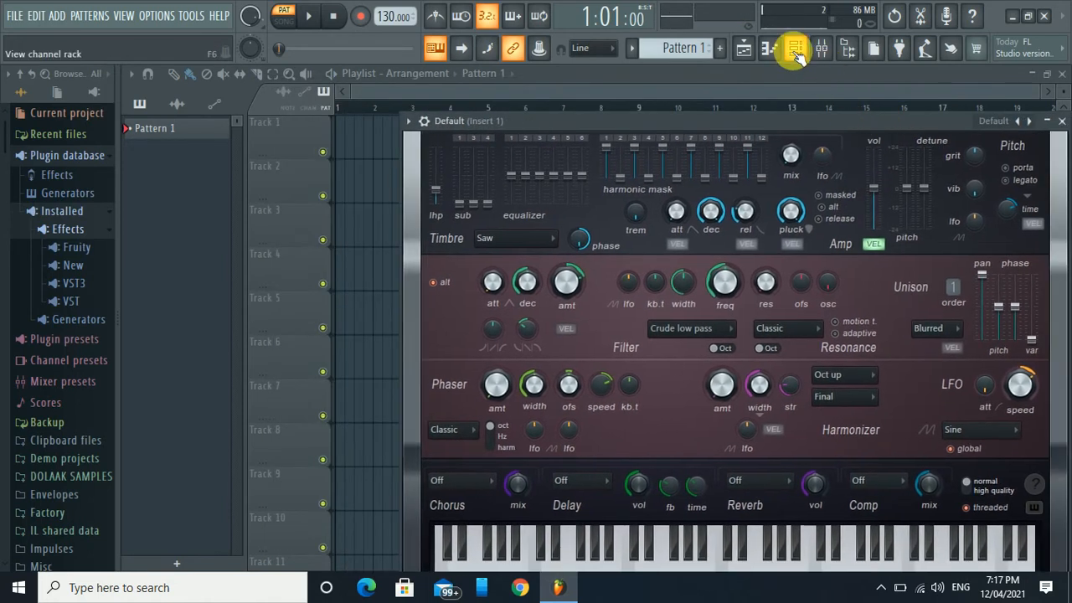
click(796, 54)
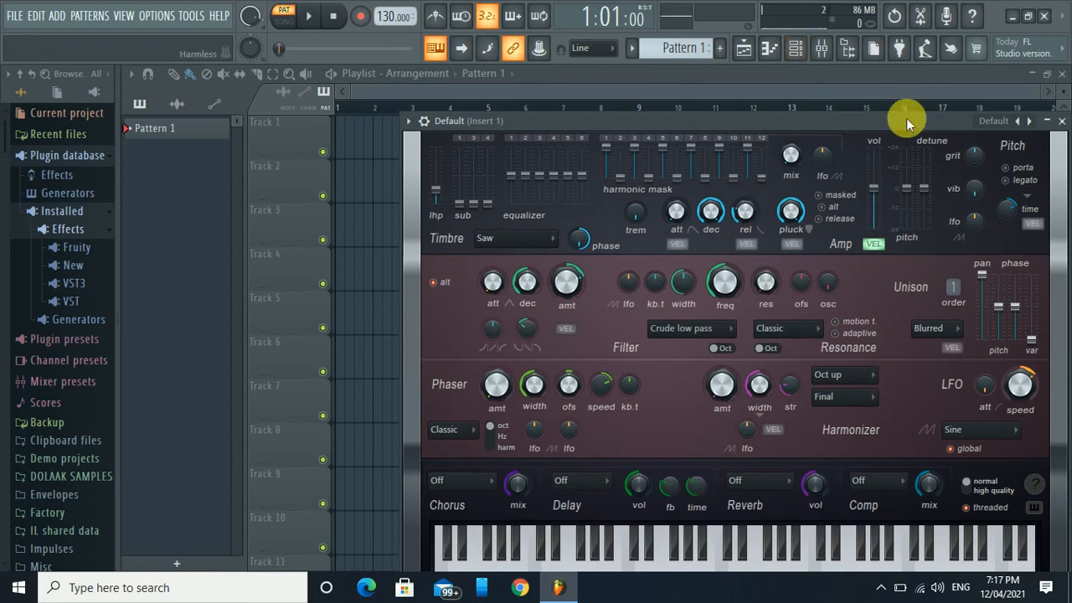
drag(905, 120, 487, 334)
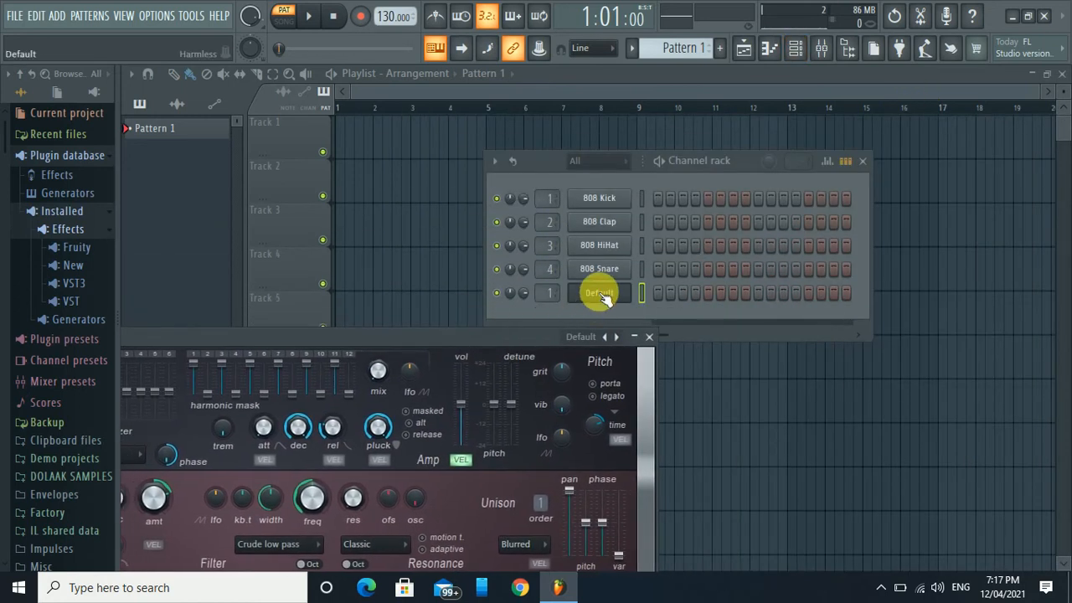
right_click(603, 294)
click(708, 297)
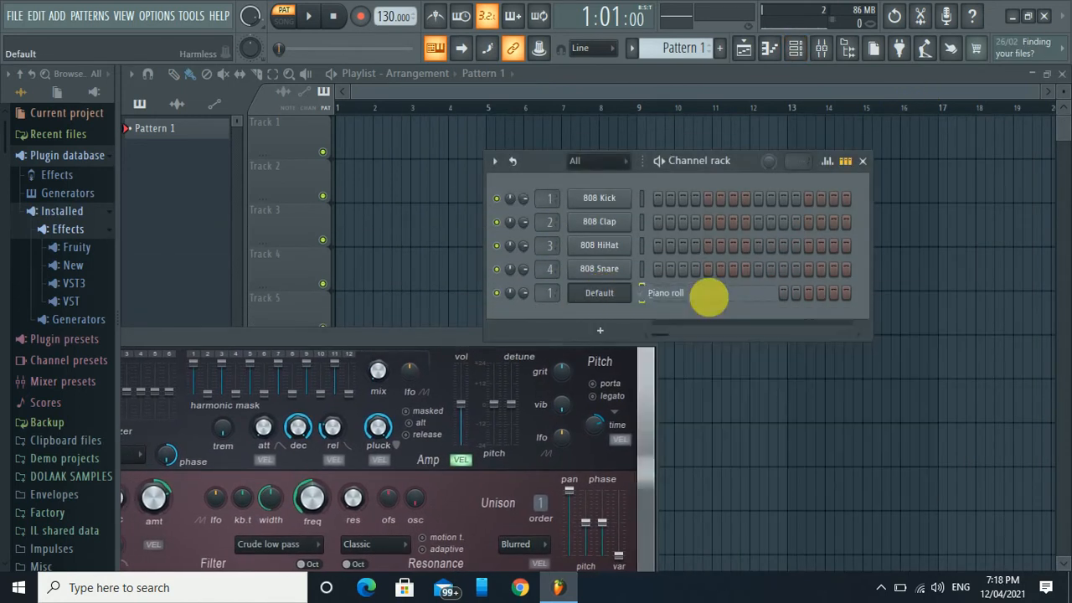
- Draw a D#6 note spanning the whole first bar and return to the playlist
click(191, 304)
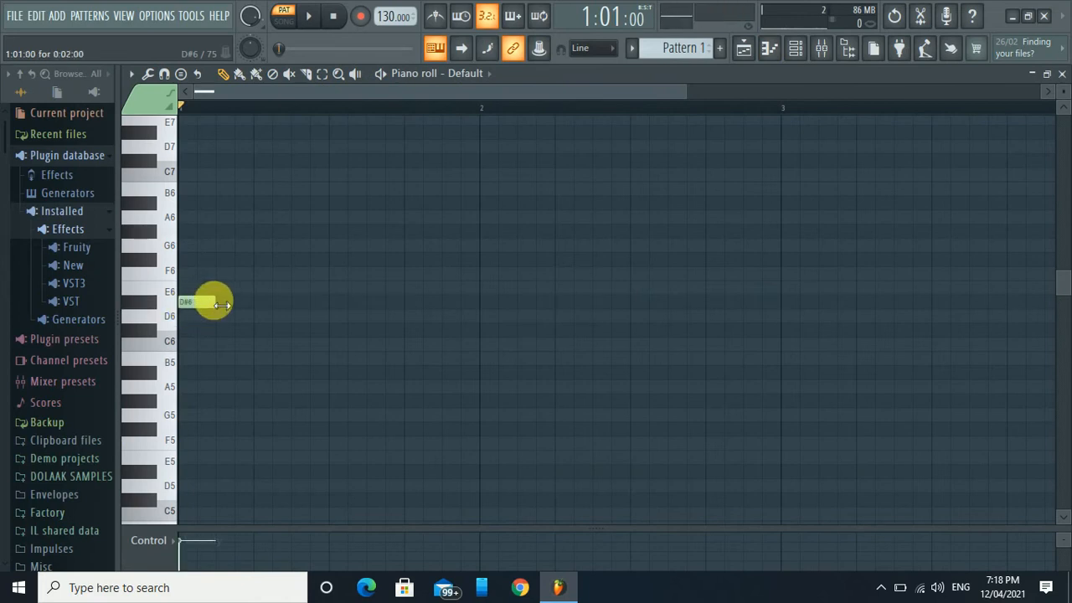
drag(212, 302, 483, 319)
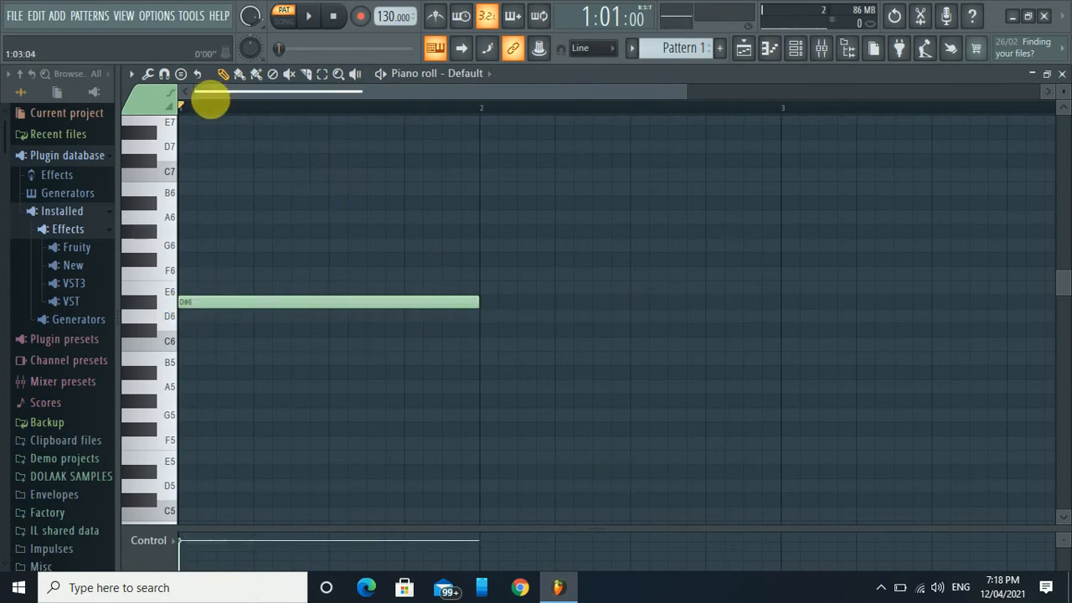
drag(184, 106, 478, 115)
click(757, 49)
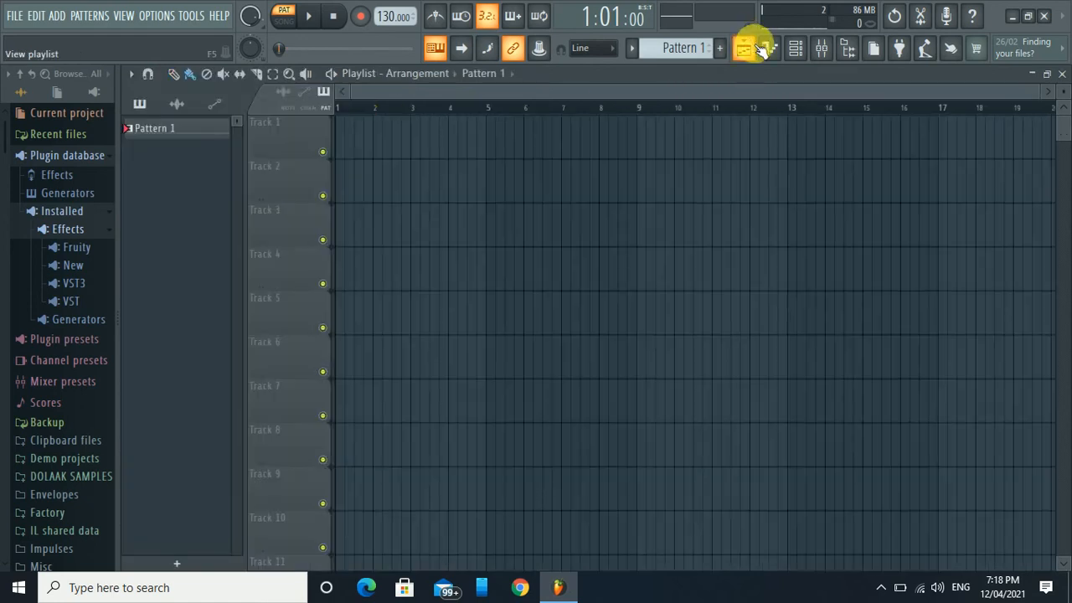
- Reopen the Harmless window from the channel rack, place it in full view and audition Pattern 1 twice
click(797, 48)
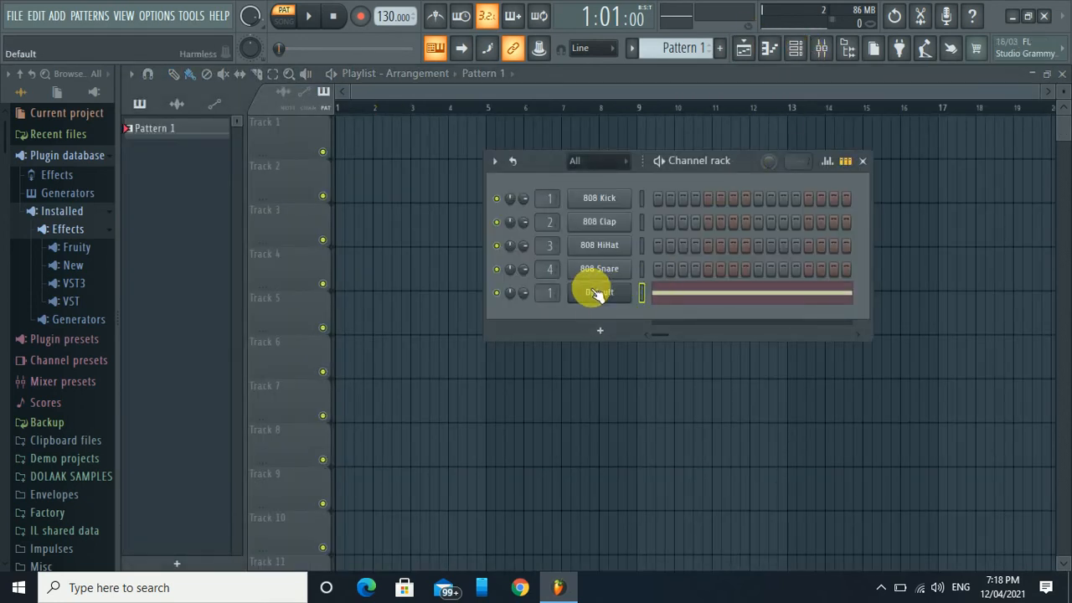
click(620, 293)
drag(400, 335, 697, 97)
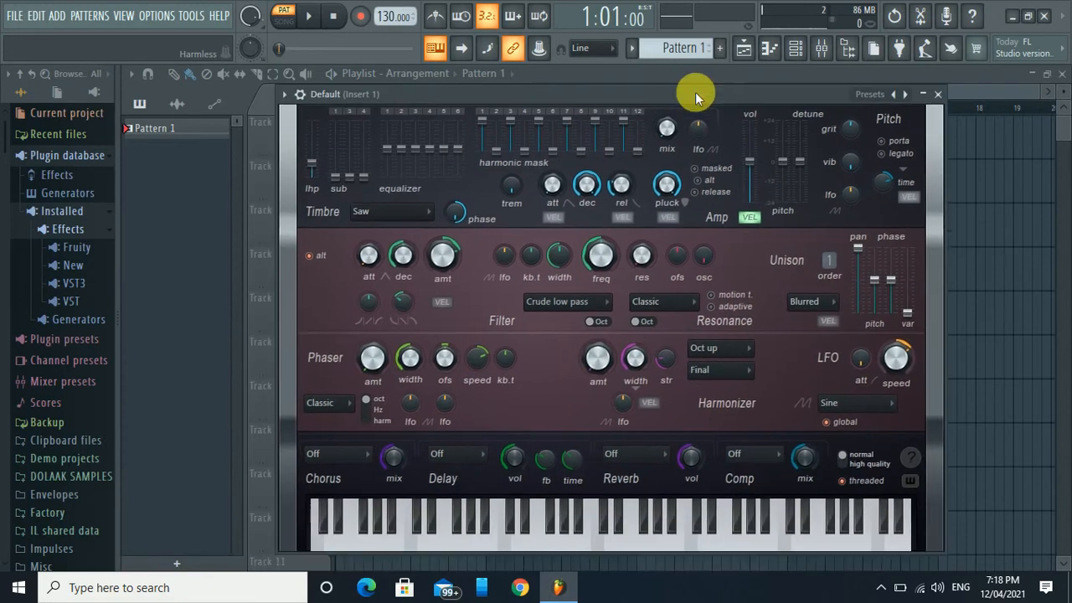
click(311, 17)
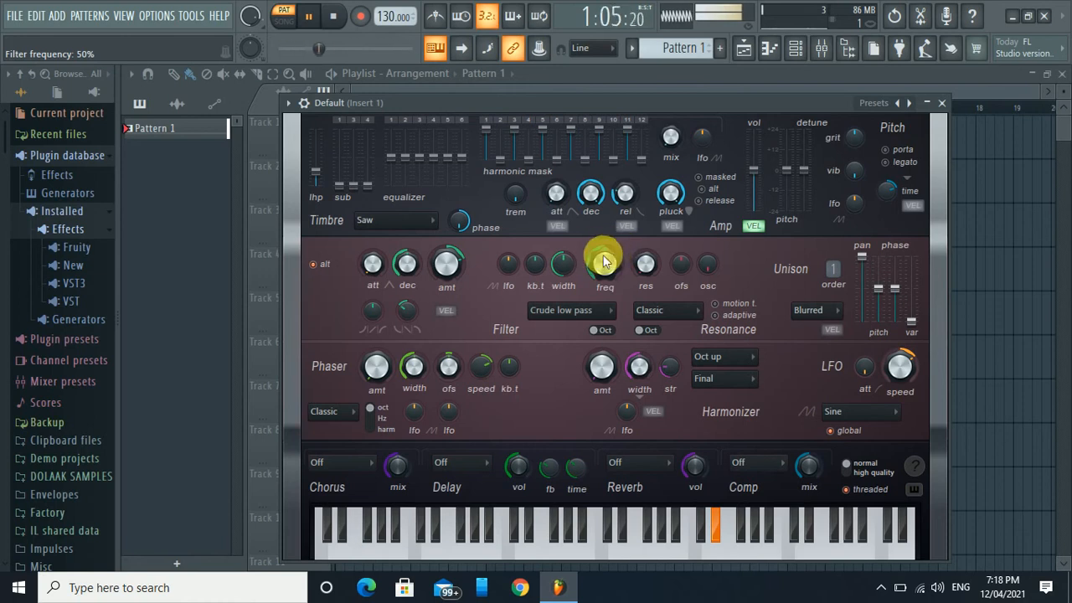
key(space)
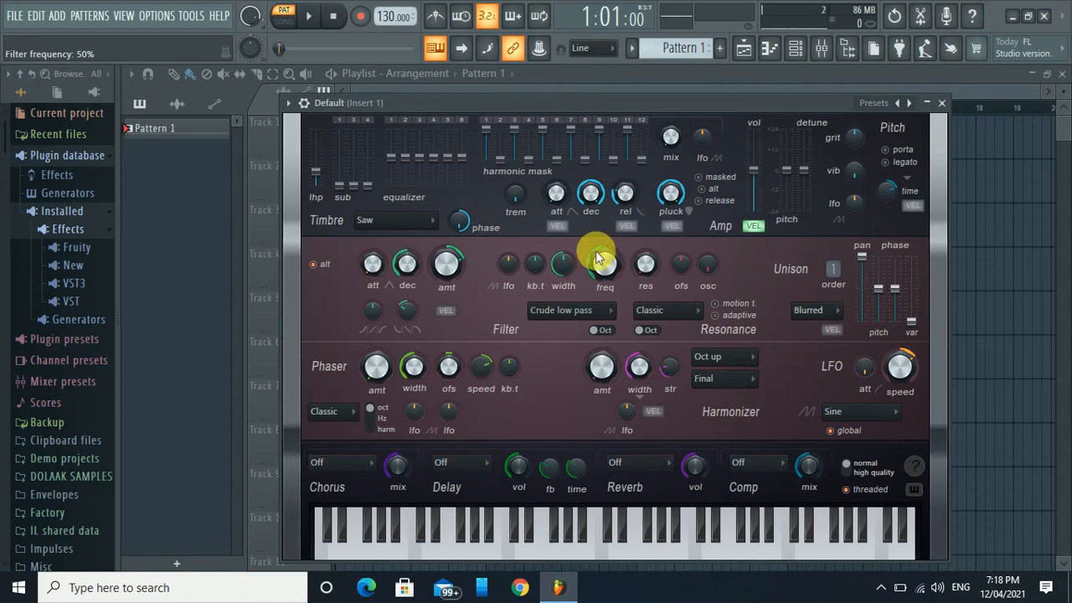
click(313, 18)
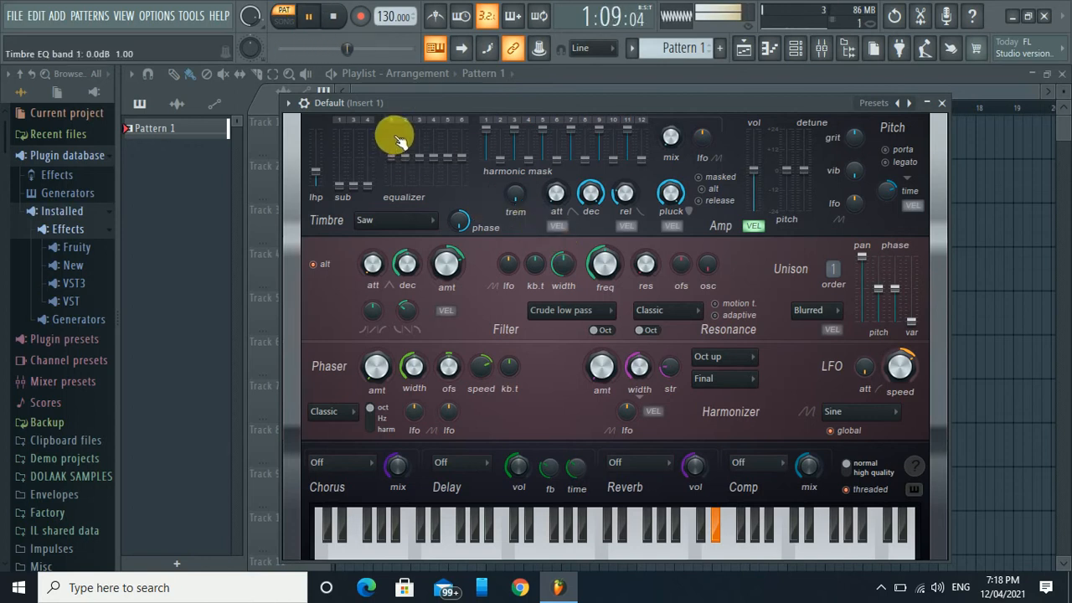
key(space)
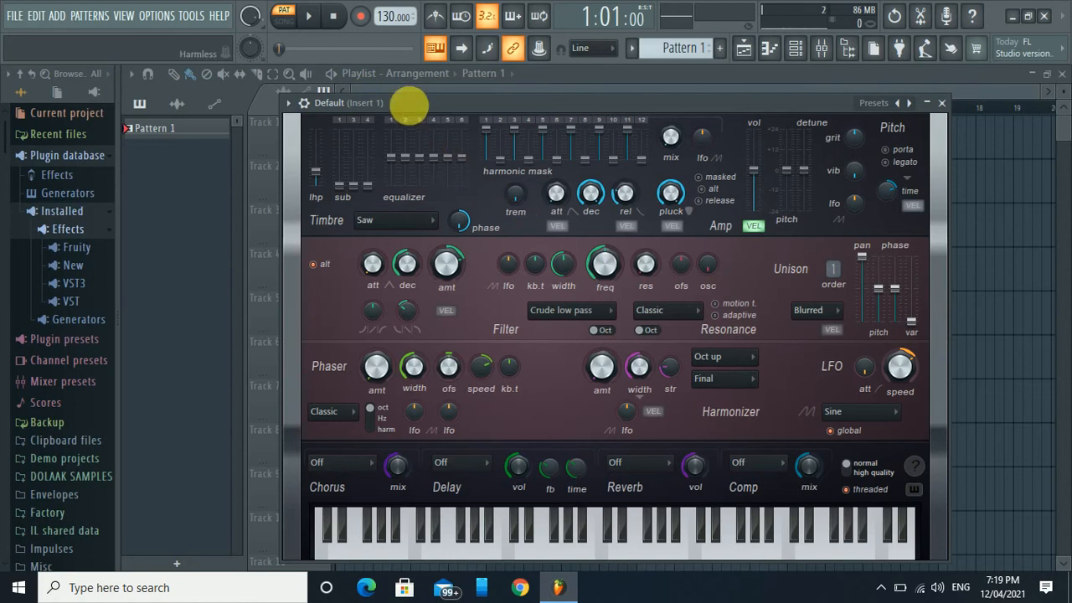
- Sweep the filter frequency to 100%, down to 0% and back to about midway while the pattern plays
key(space)
drag(602, 291, 605, 217)
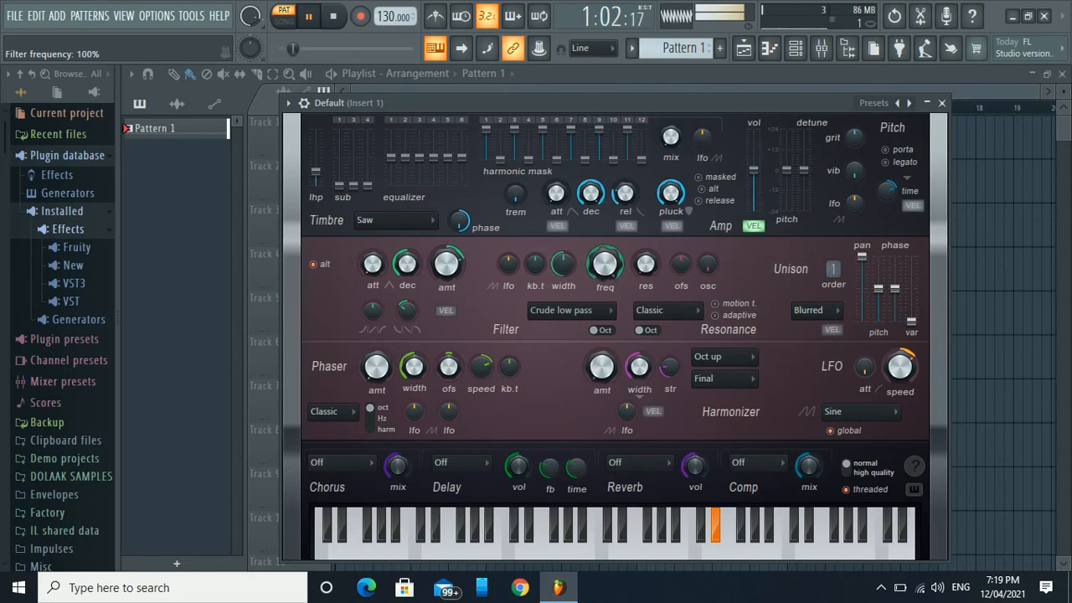
drag(604, 265, 604, 271)
click(745, 319)
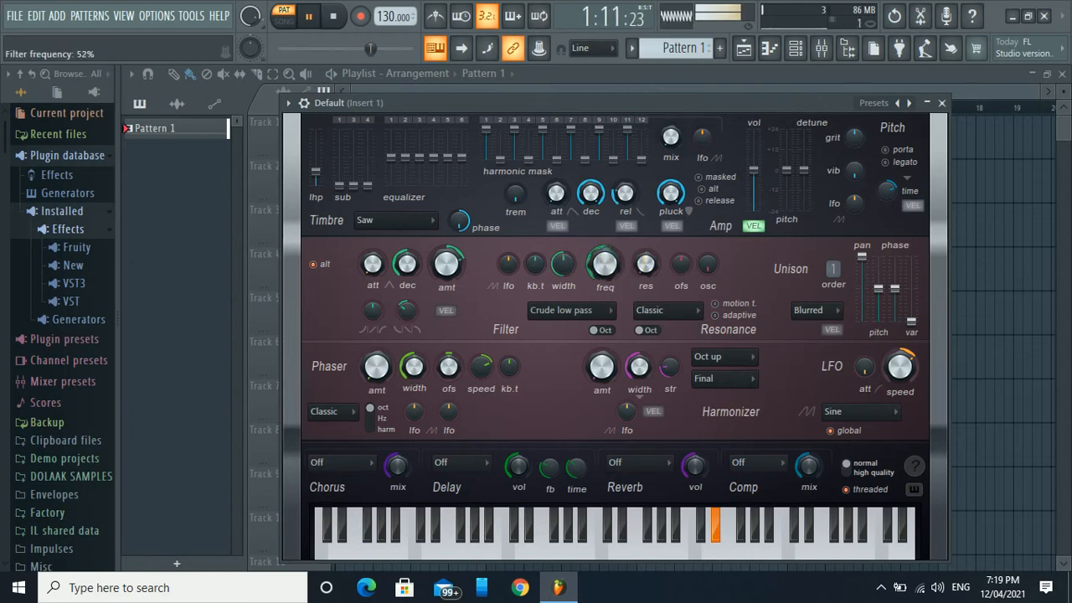
drag(604, 263, 604, 308)
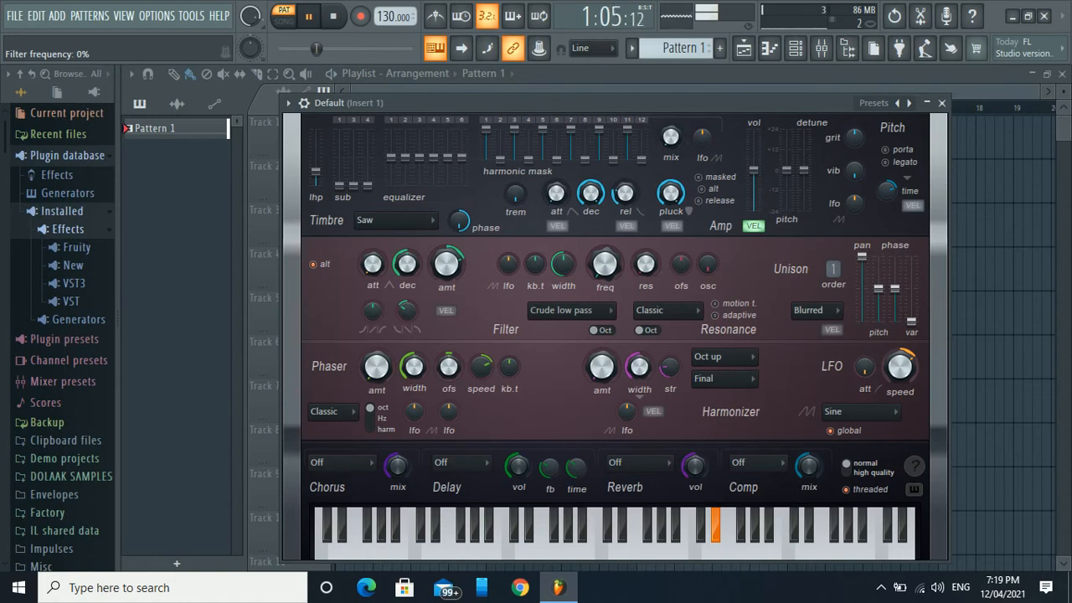
mouse_move(605, 264)
mouse_down()
mouse_move(604, 238)
mouse_move(598, 256)
mouse_up()
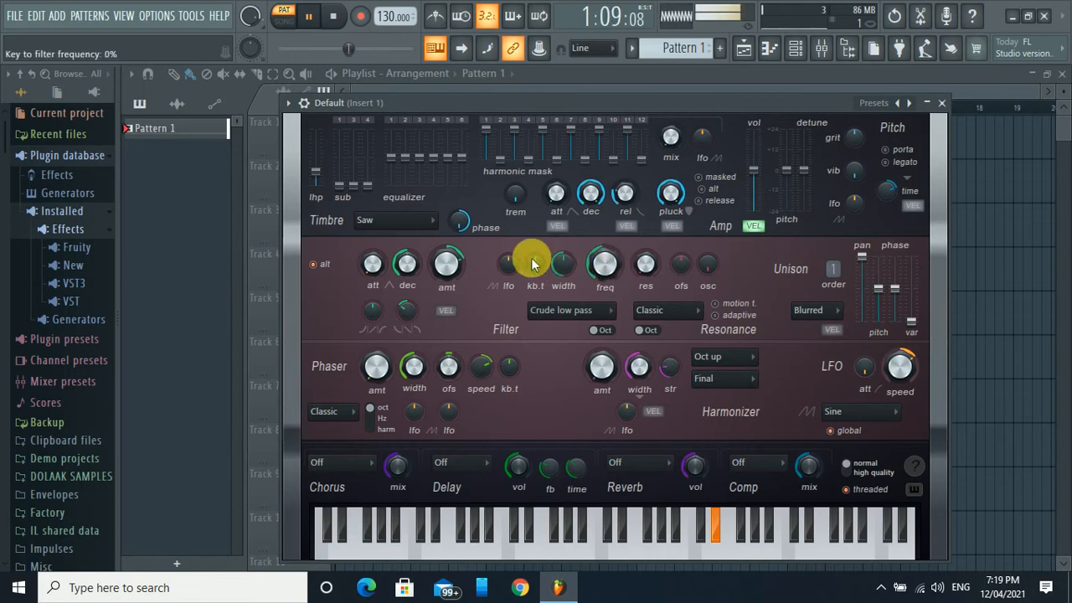
key(space)
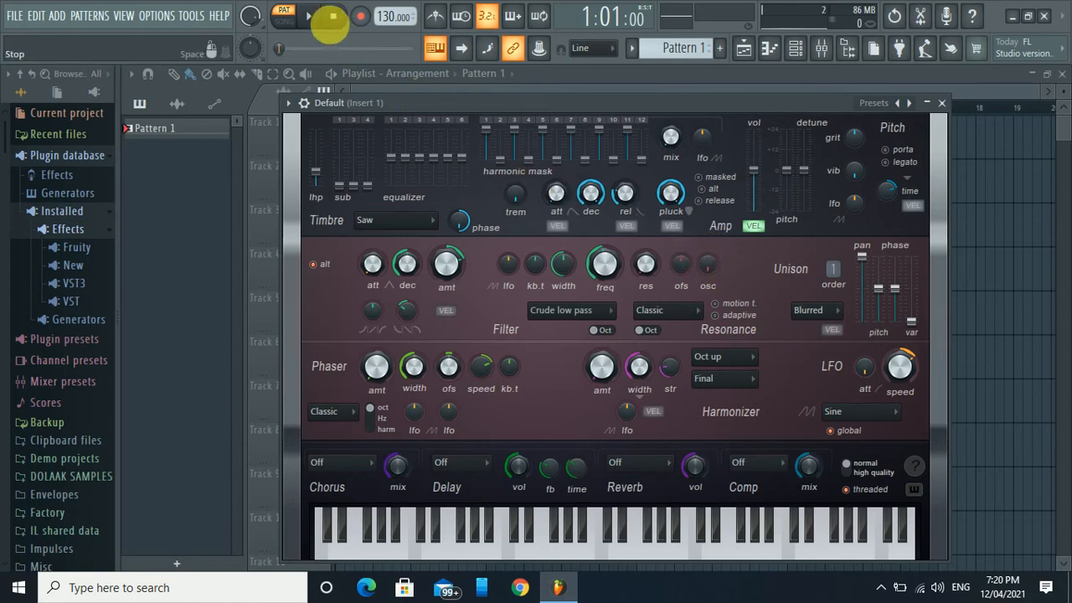
- During playback, try the resonance offset at +2400 cents, turn it down below zero and raise the resonance amount
click(315, 19)
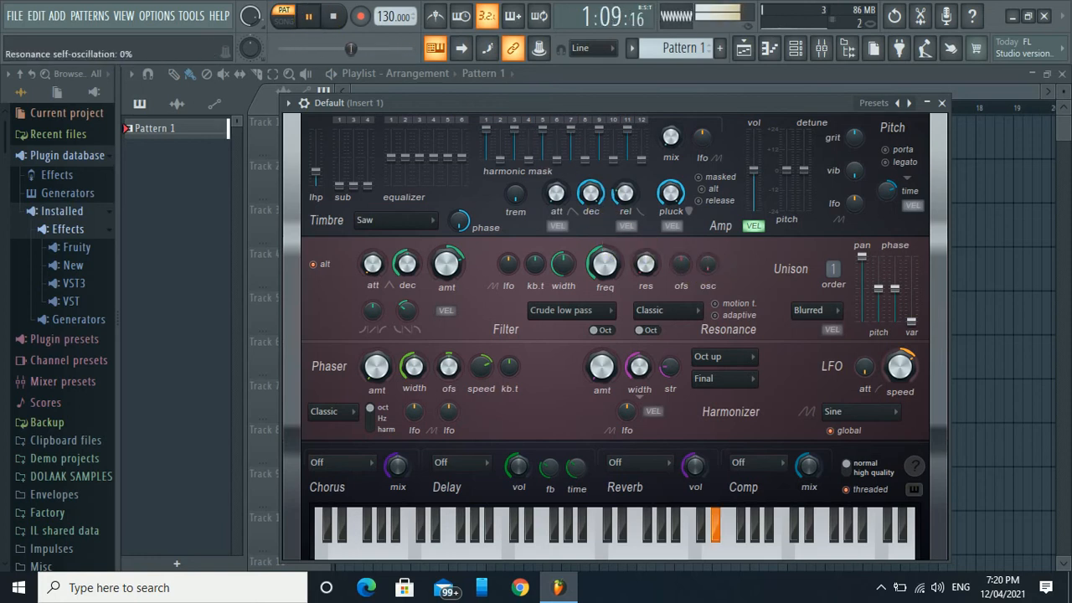
drag(707, 264, 681, 213)
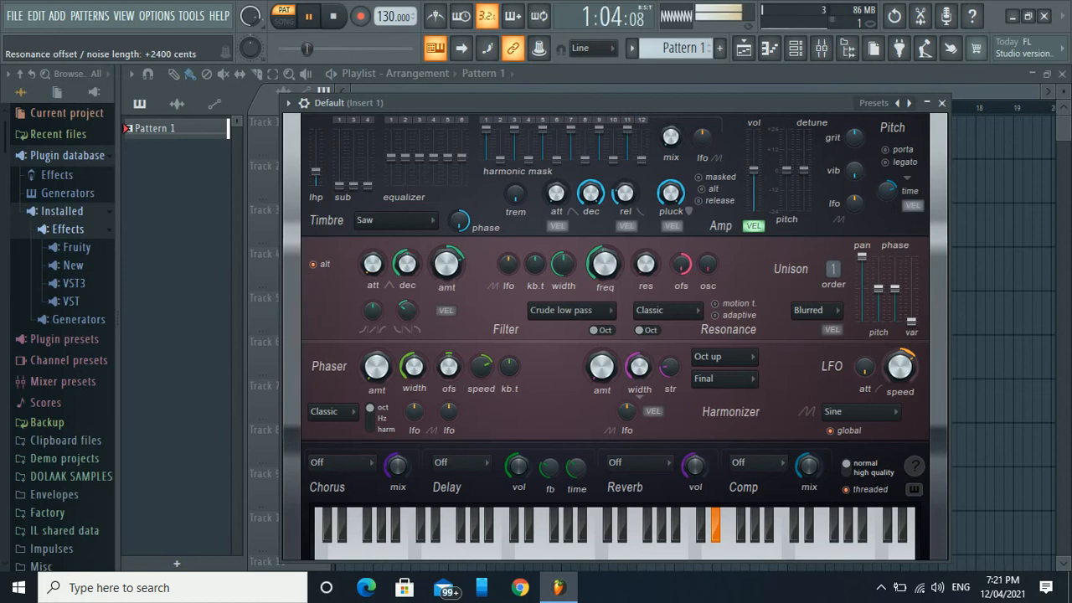
drag(681, 259, 669, 327)
click(646, 256)
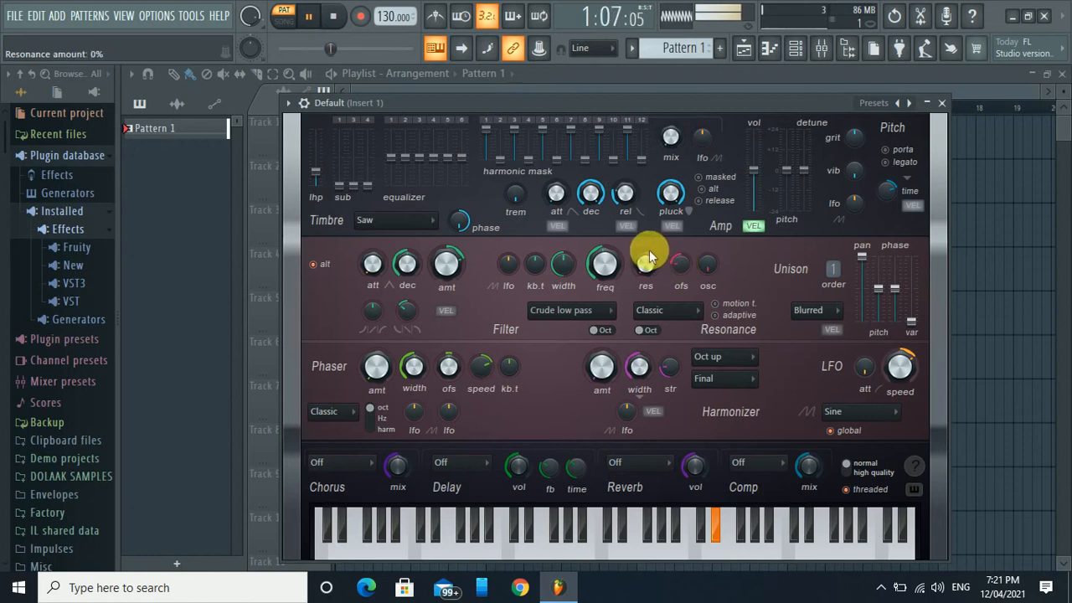
drag(645, 256, 646, 192)
- Set the filter's keyboard tracking to 124% and the filter width to 20%, and stop playback
drag(536, 265, 536, 218)
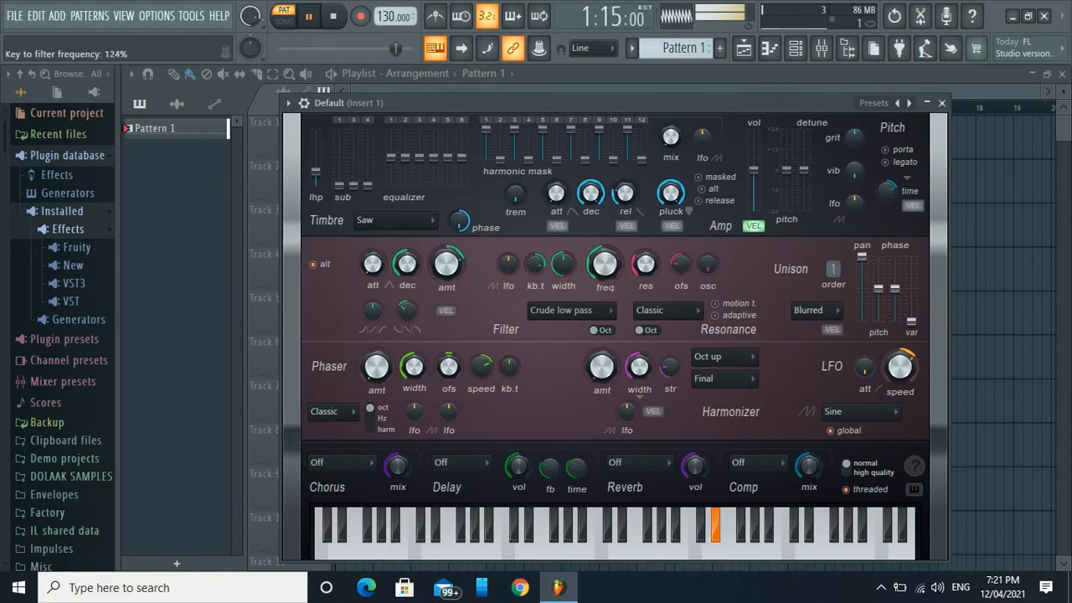
click(559, 263)
mouse_move(560, 263)
mouse_down()
mouse_move(559, 298)
mouse_move(564, 258)
mouse_up()
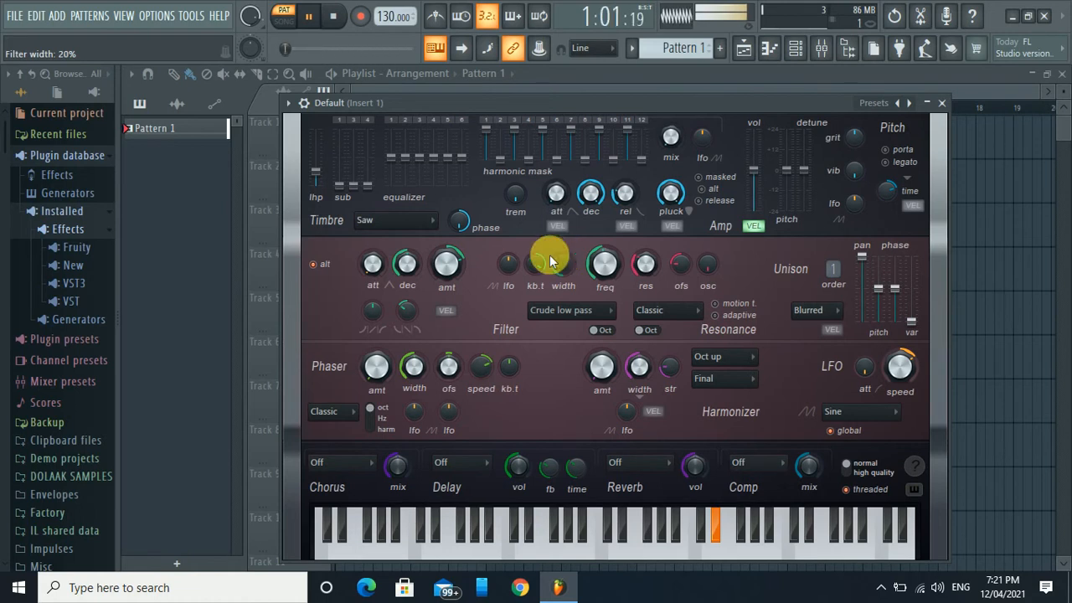
key(space)
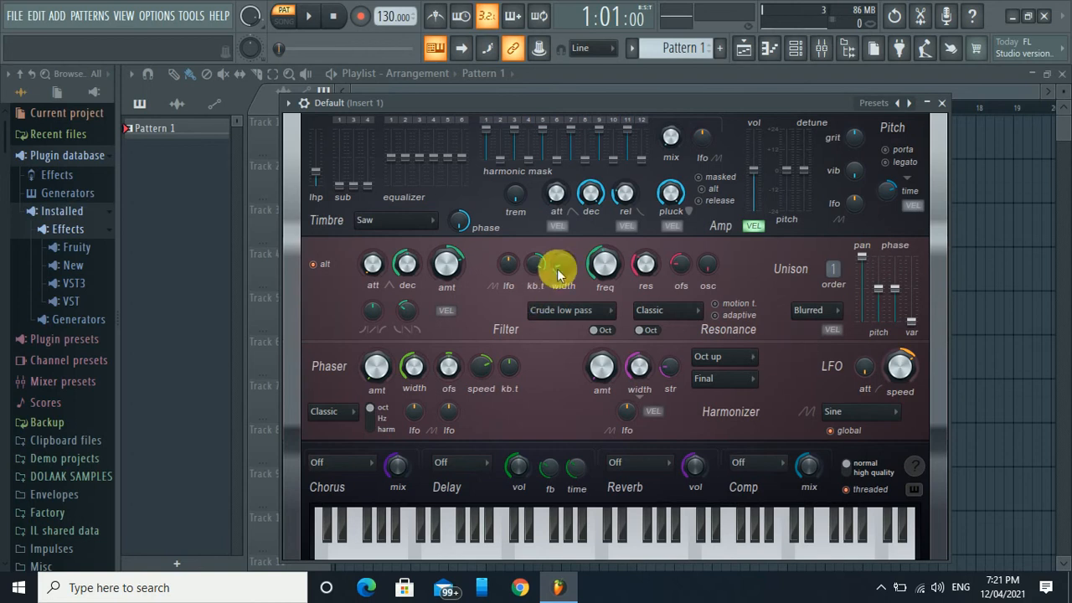
- Raise the unison order to 3 and on to 9 while the pattern plays
click(829, 273)
click(837, 269)
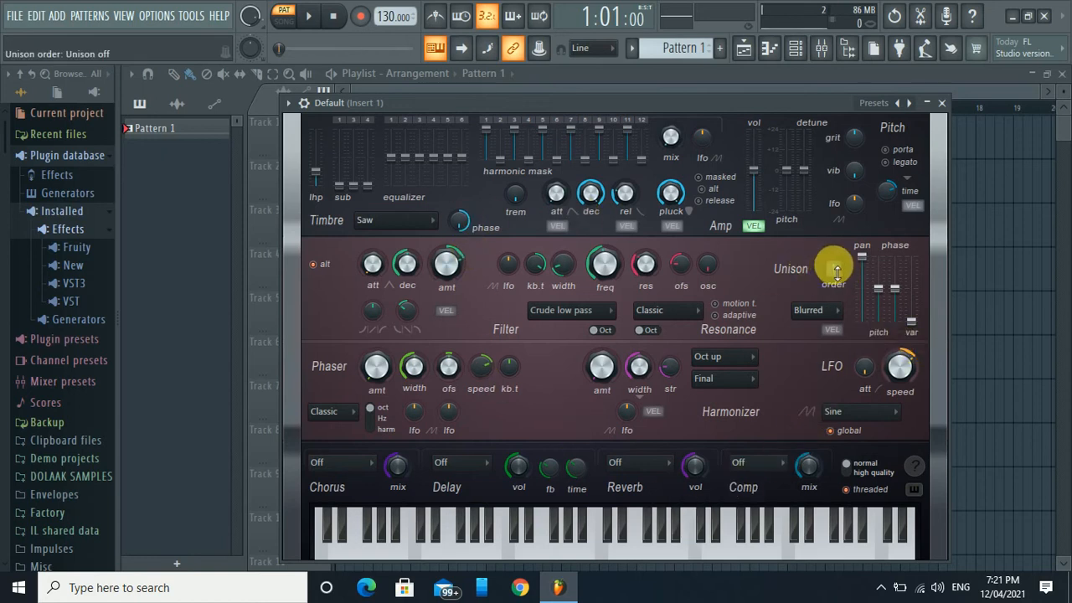
mouse_move(840, 272)
mouse_down()
mouse_move(840, 238)
mouse_move(833, 289)
mouse_up()
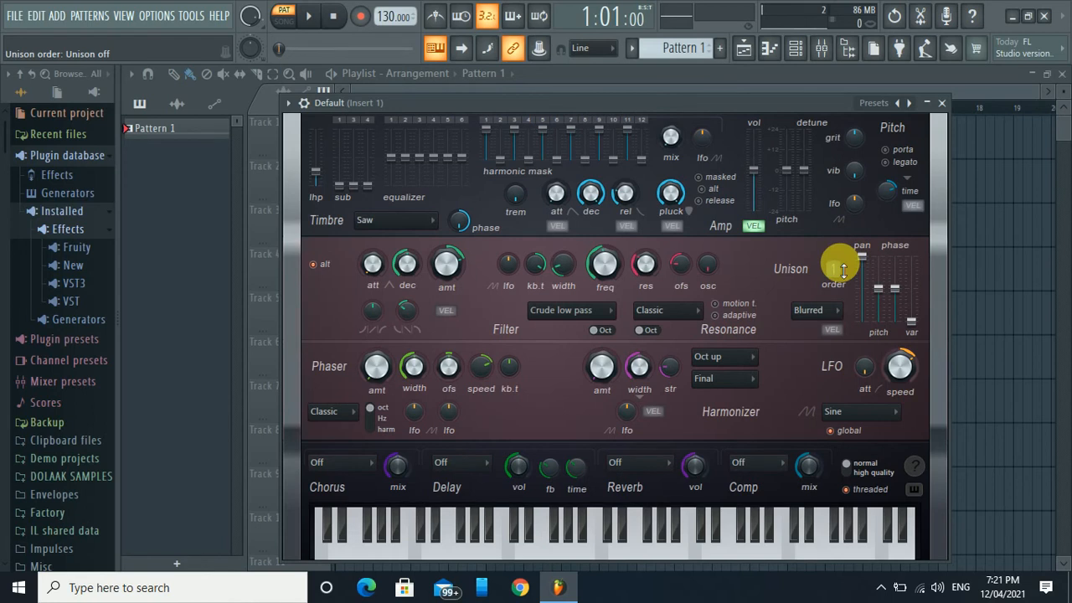
click(662, 531)
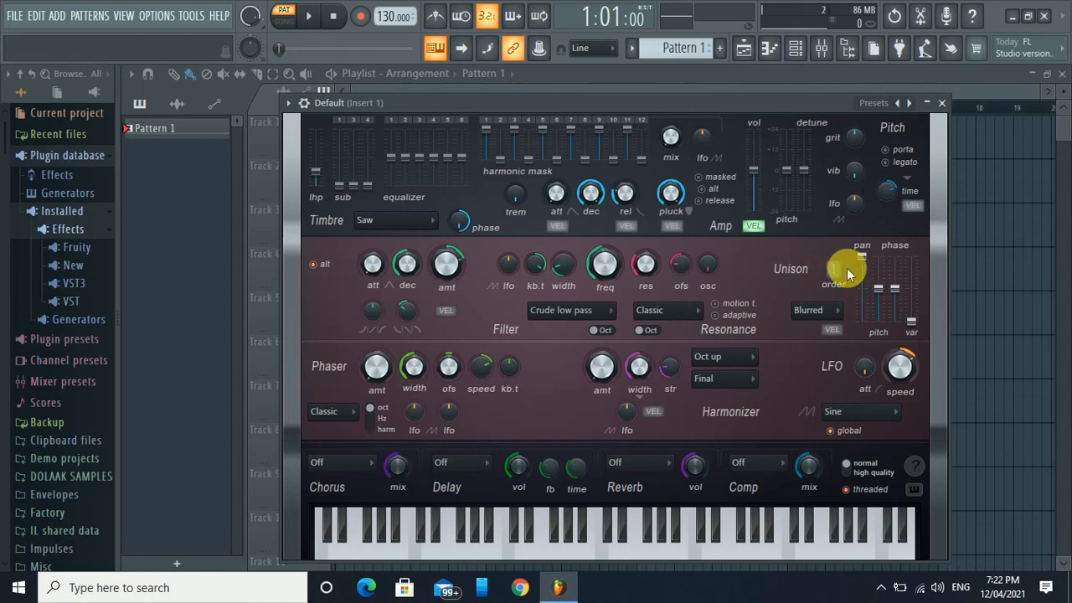
key(space)
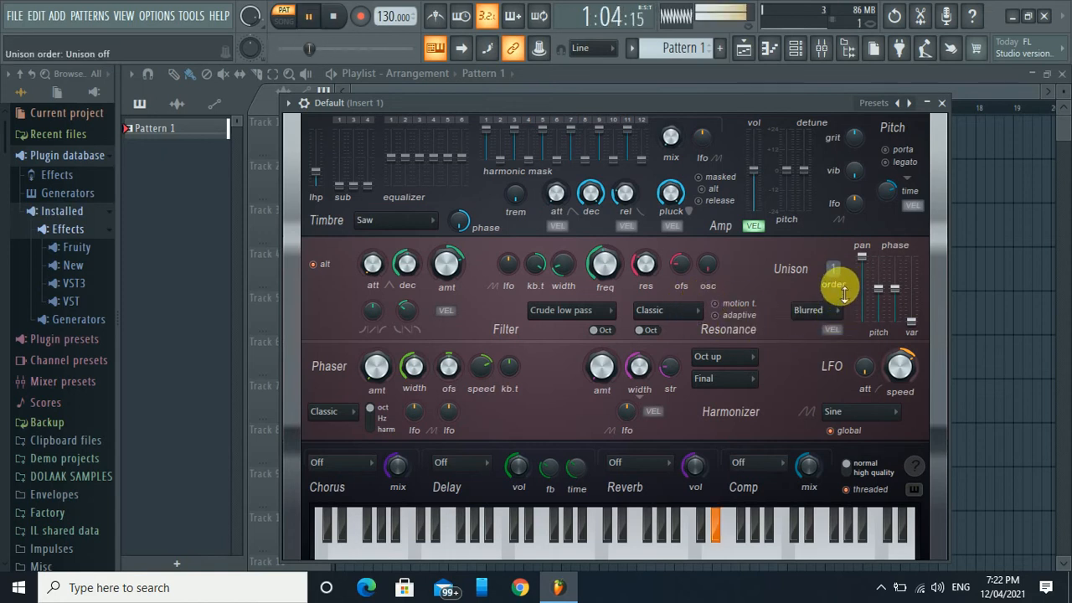
drag(843, 290, 844, 279)
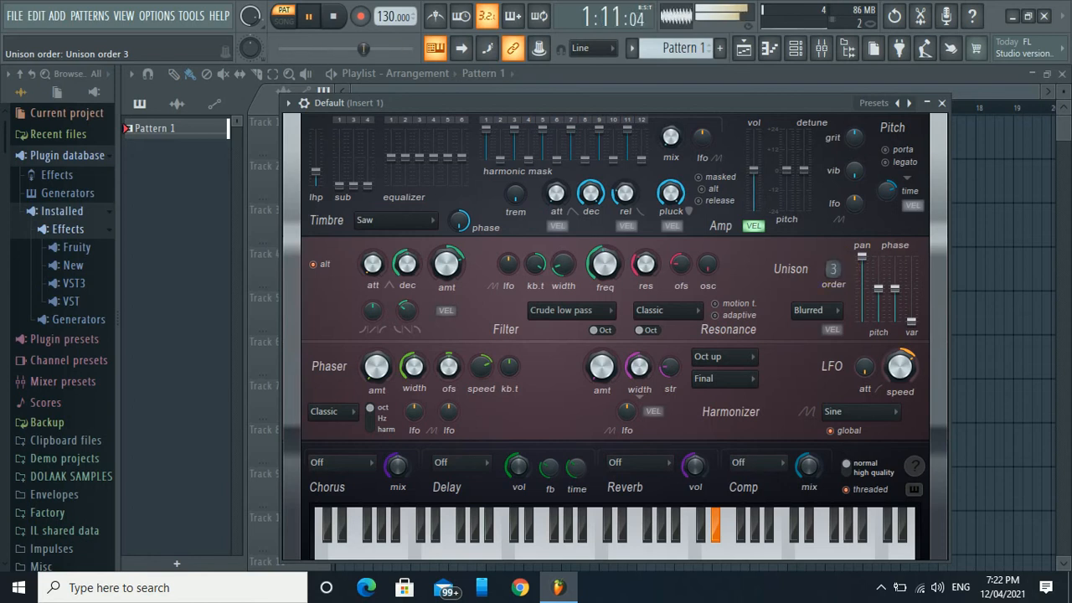
drag(833, 269, 843, 271)
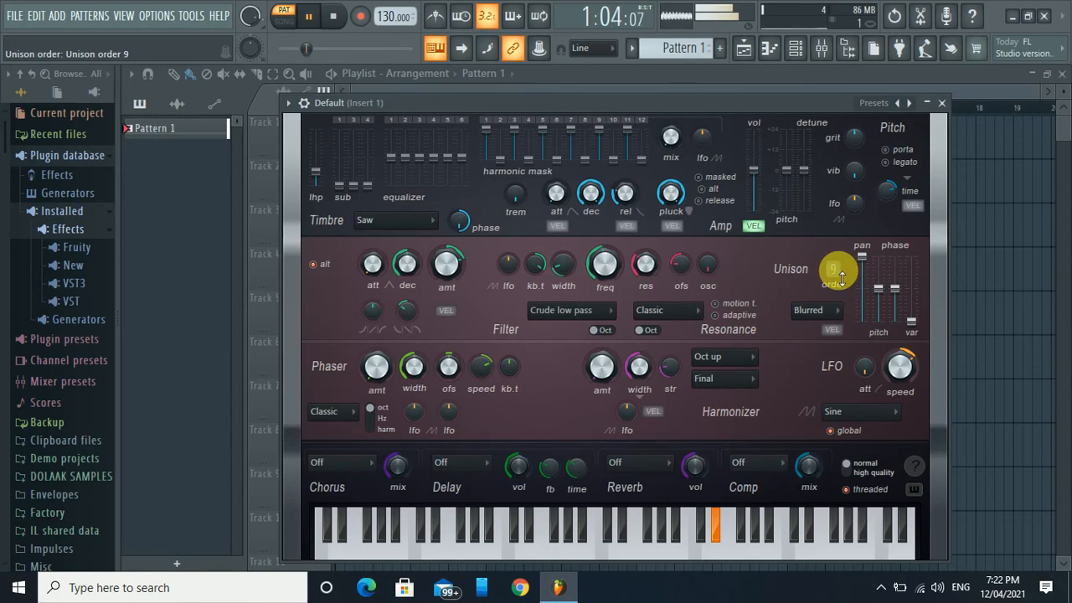
- Lower the unison panning to 0% and return it to 100% while the pattern plays
key(space)
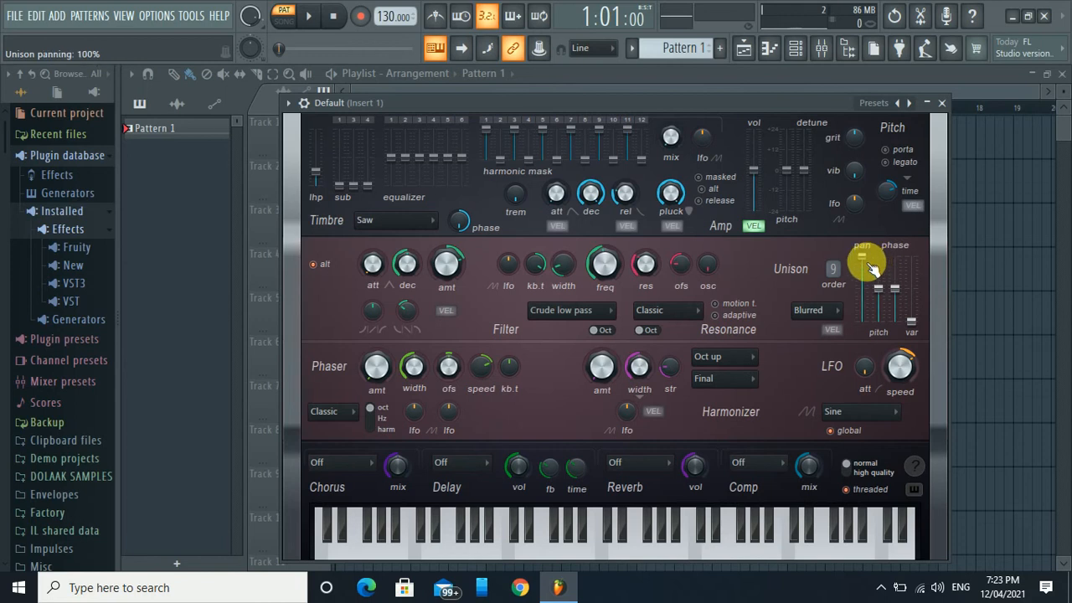
key(space)
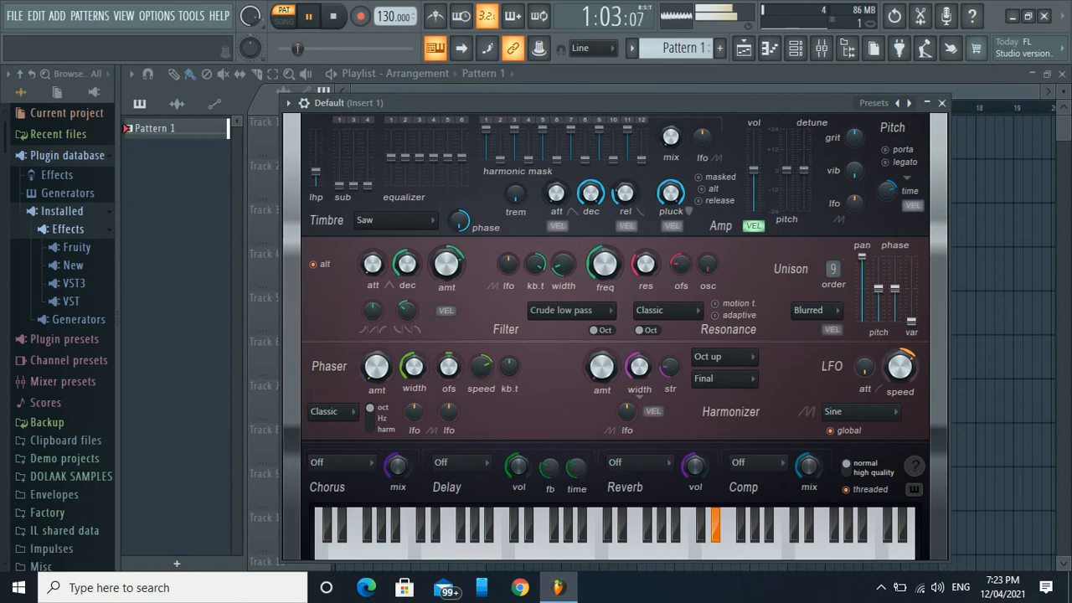
drag(861, 256, 862, 324)
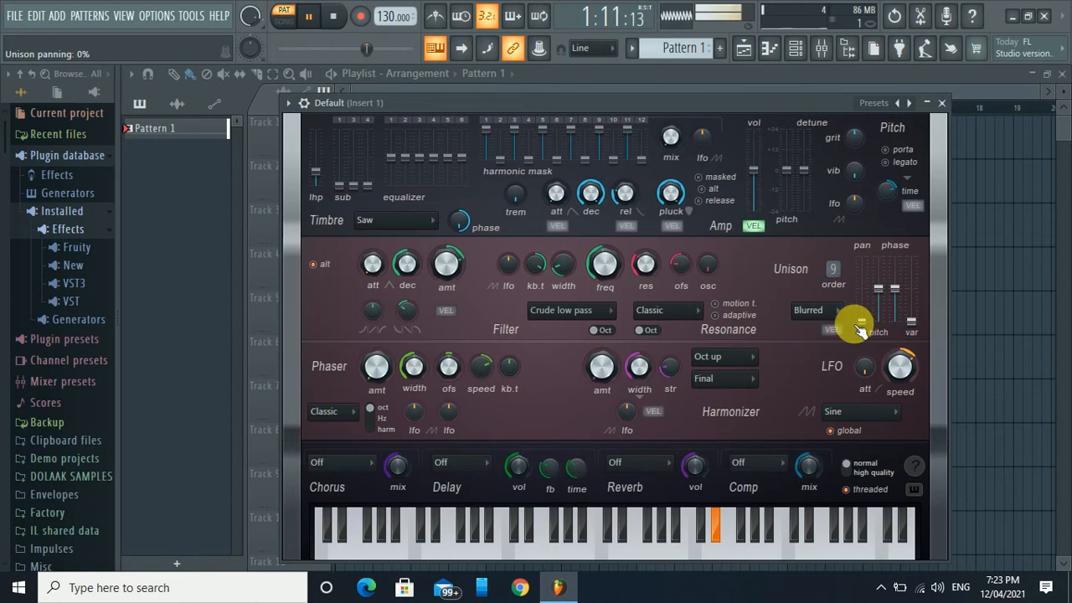
drag(862, 329, 862, 256)
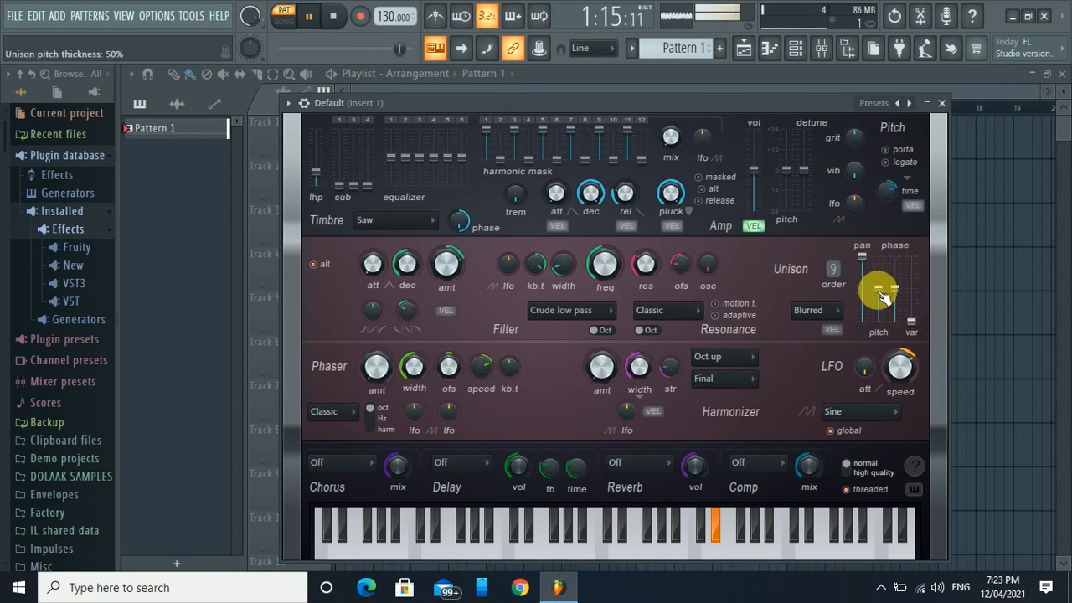
key(space)
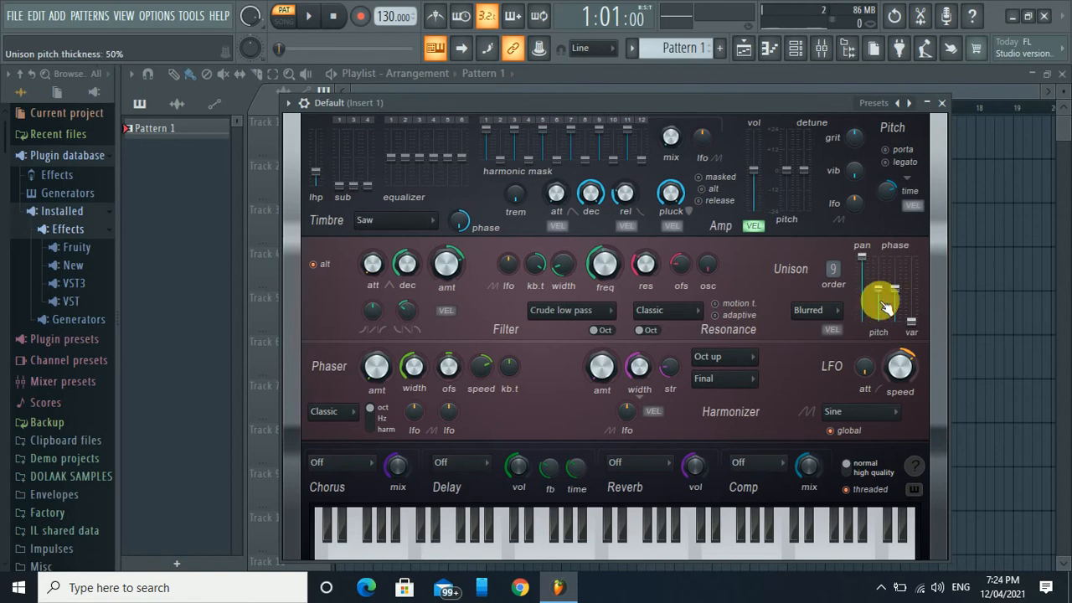
- Play the pattern, try the unison pitch thickness control at 50%, and stop playback
key(space)
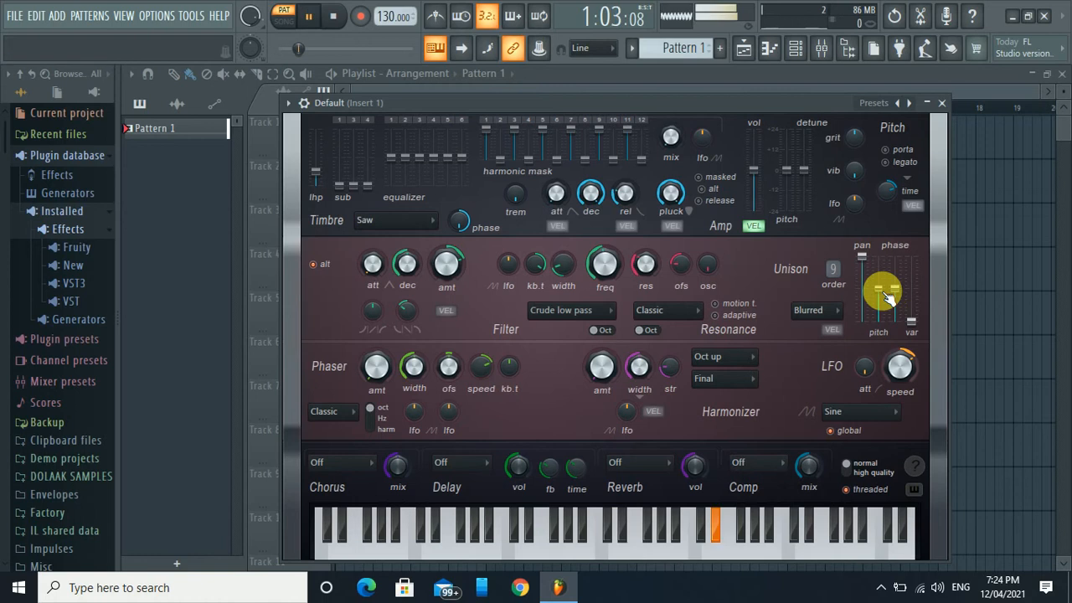
mouse_move(878, 292)
mouse_down()
mouse_move(879, 255)
mouse_move(878, 316)
mouse_move(879, 288)
mouse_up()
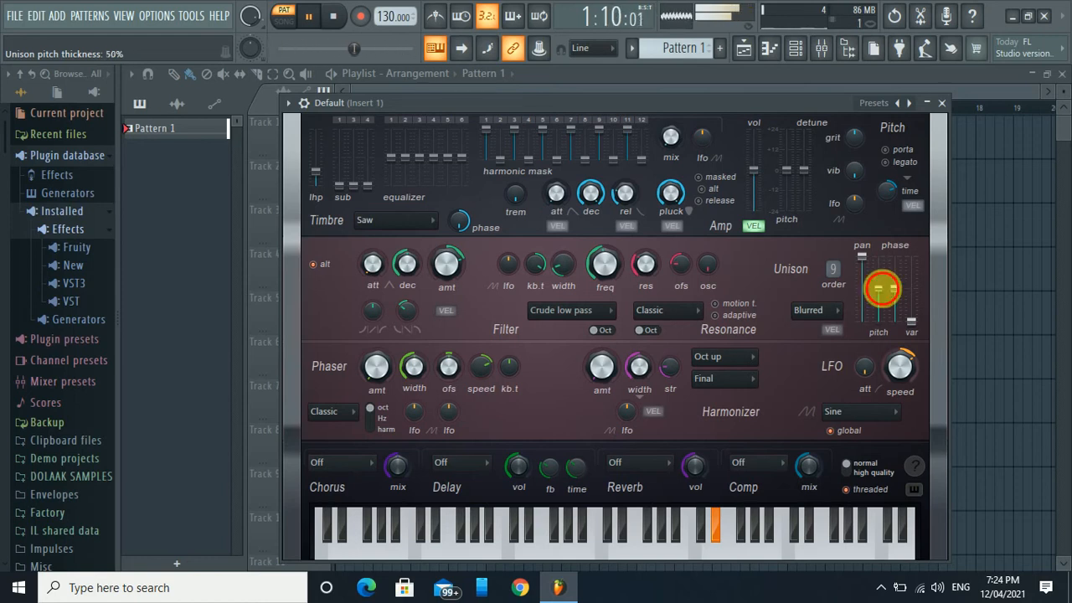
key(space)
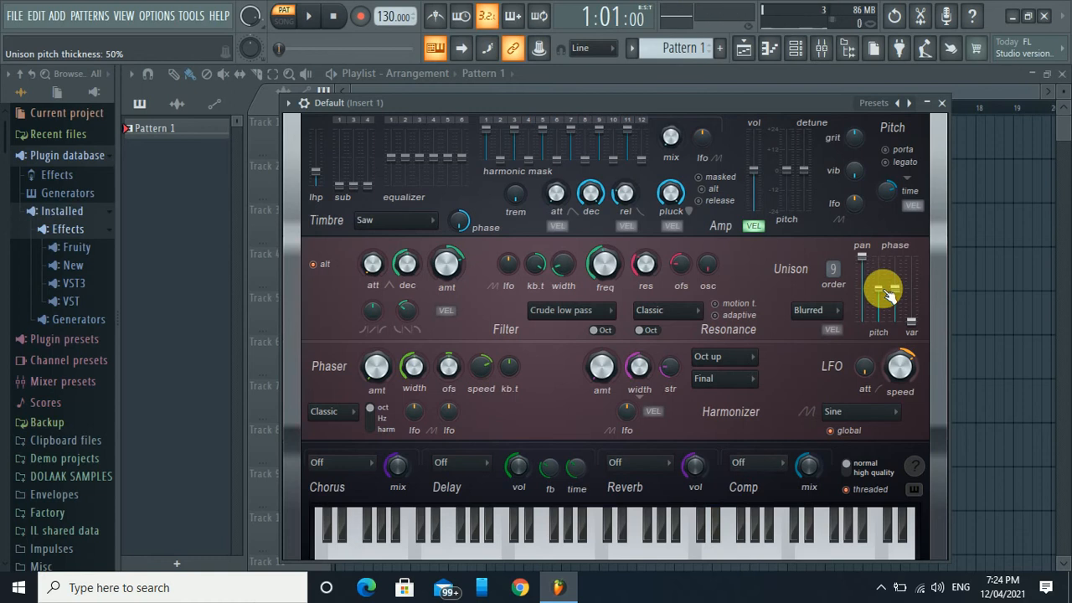
mouse_move(886, 289)
mouse_down()
mouse_move(879, 259)
mouse_move(879, 289)
mouse_up()
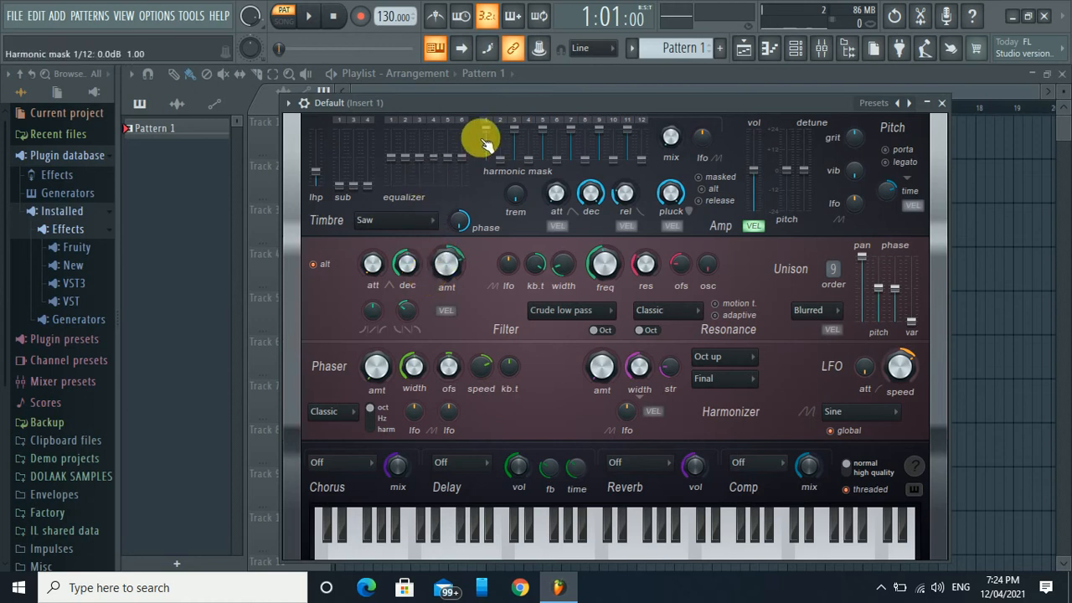
- Shift the synthesizer window aside, raise the filter envelope attack to 342 ms and turn it back down to zero
drag(510, 108, 625, 123)
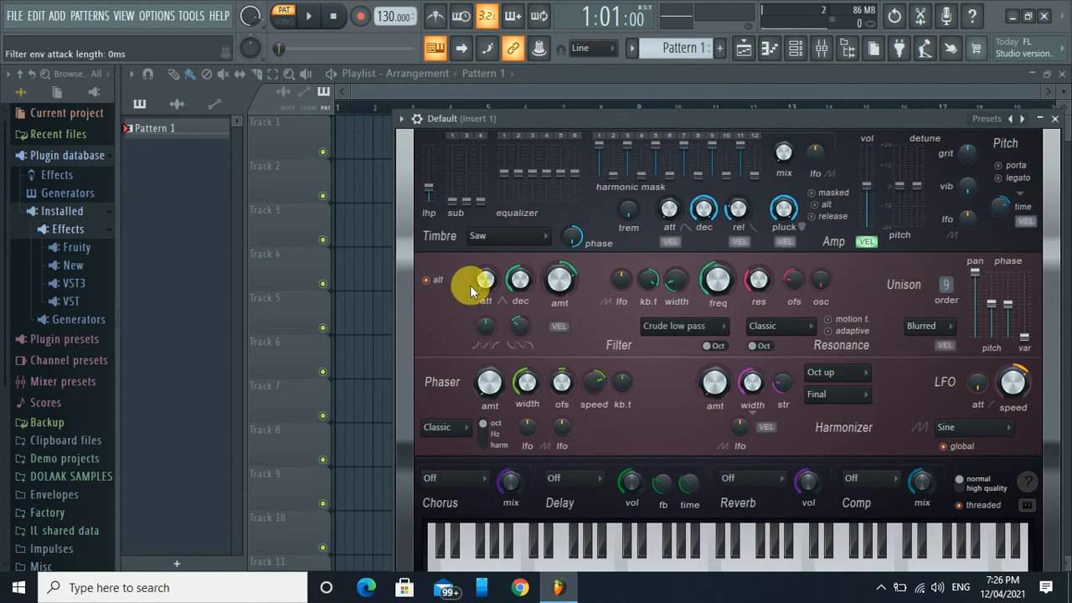
scroll(476, 283, down, 10)
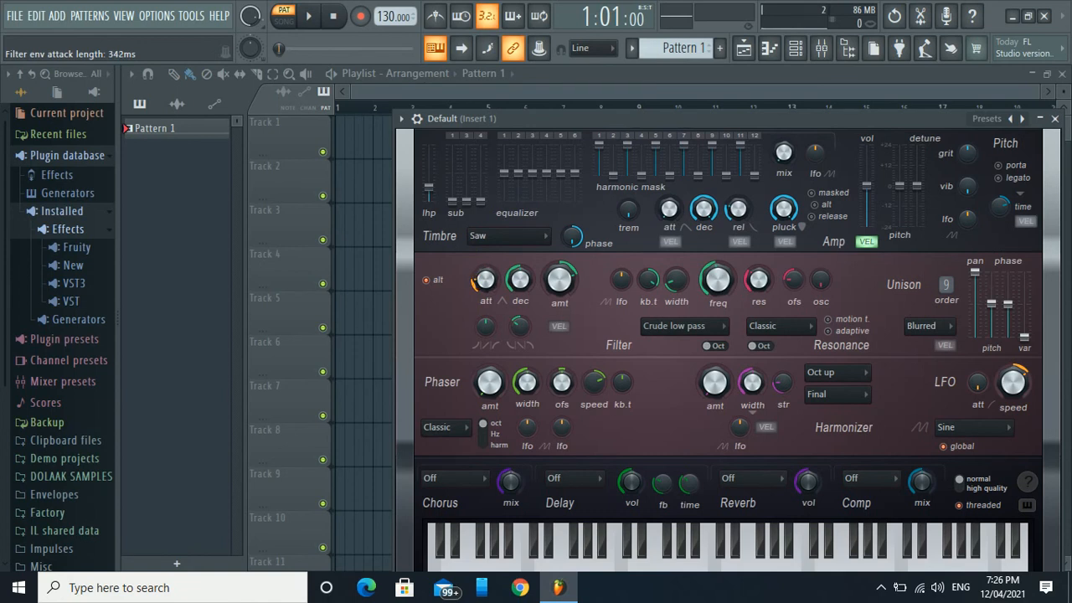
scroll(476, 285, down, 4)
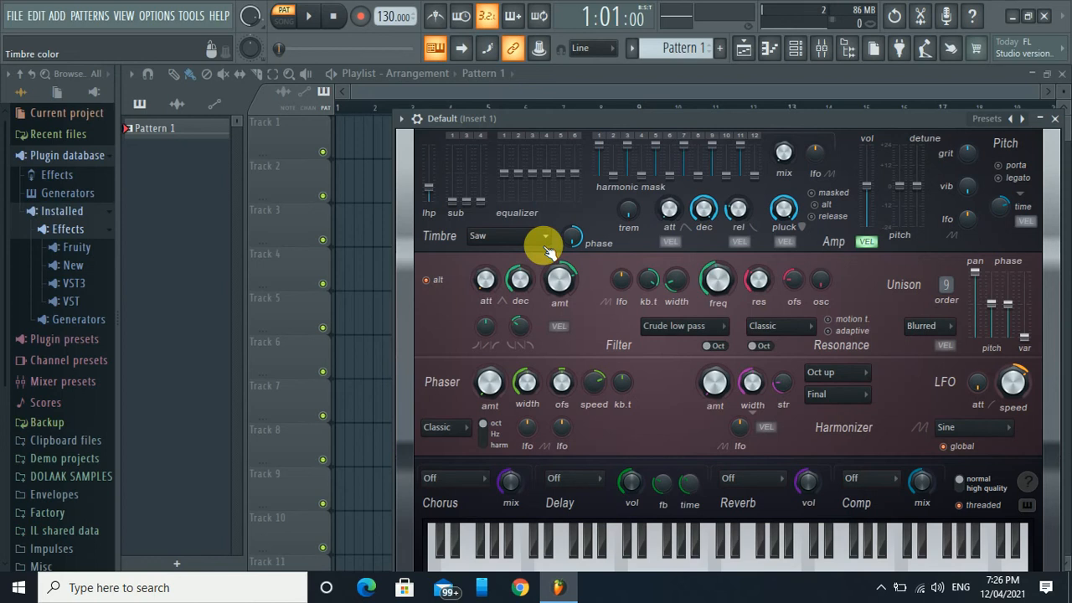
- Examine the available timbre waveforms and phaser types, keeping the Saw and Classic selections
click(533, 240)
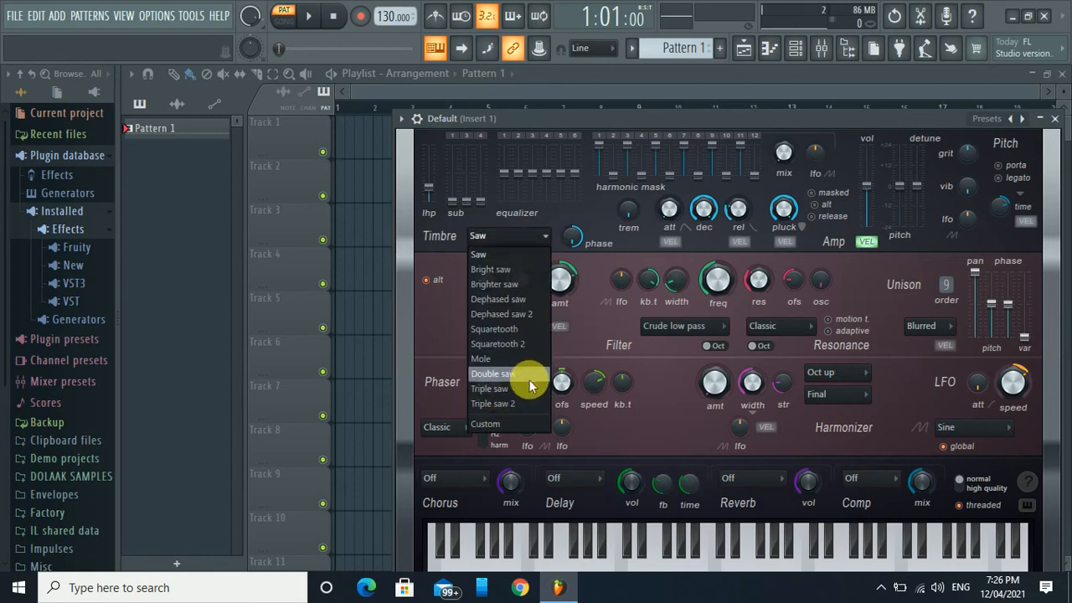
click(534, 232)
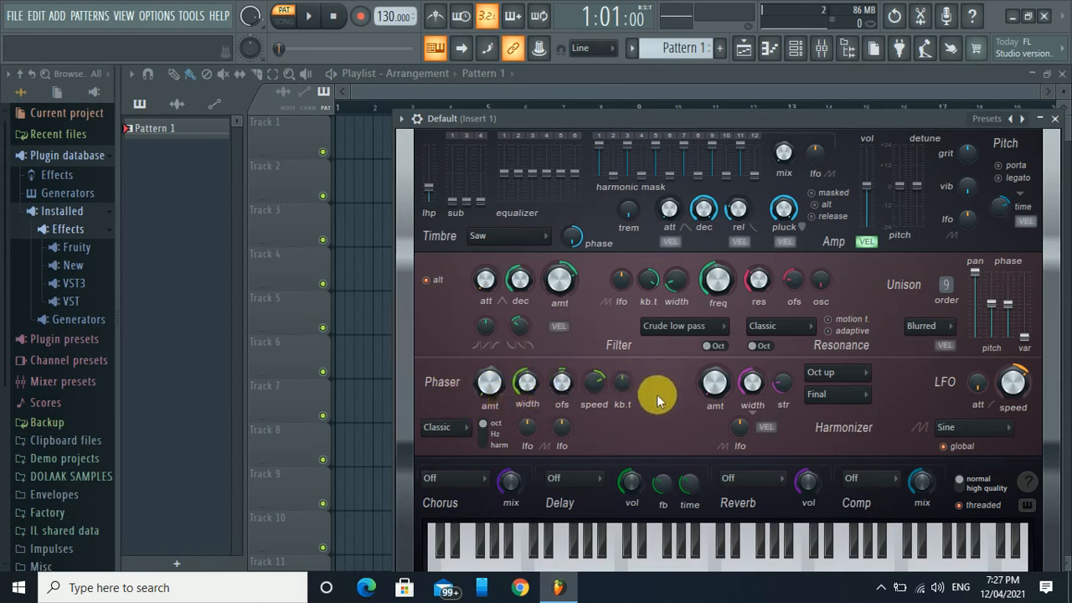
click(464, 427)
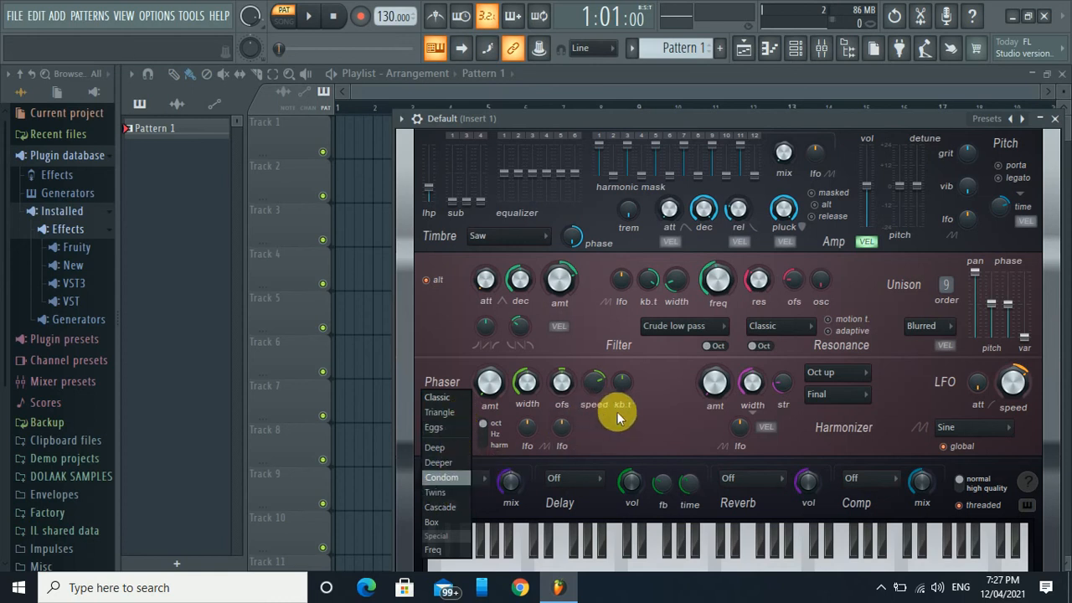
click(653, 422)
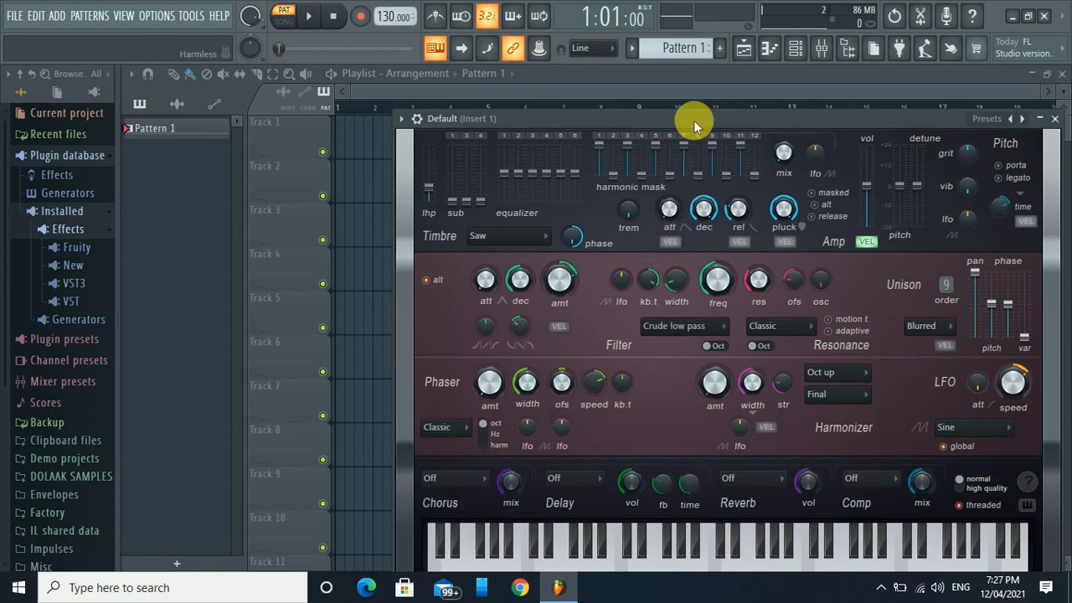
- Reposition the synthesizer window so all its sections are in view and briefly play the pattern
drag(693, 119, 596, 98)
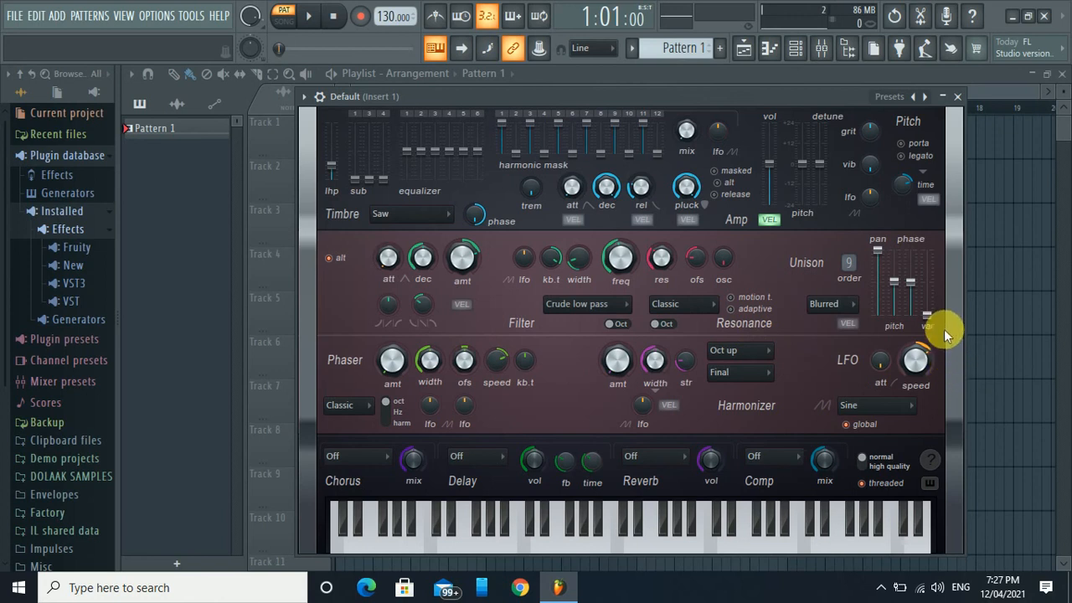
drag(921, 338, 912, 359)
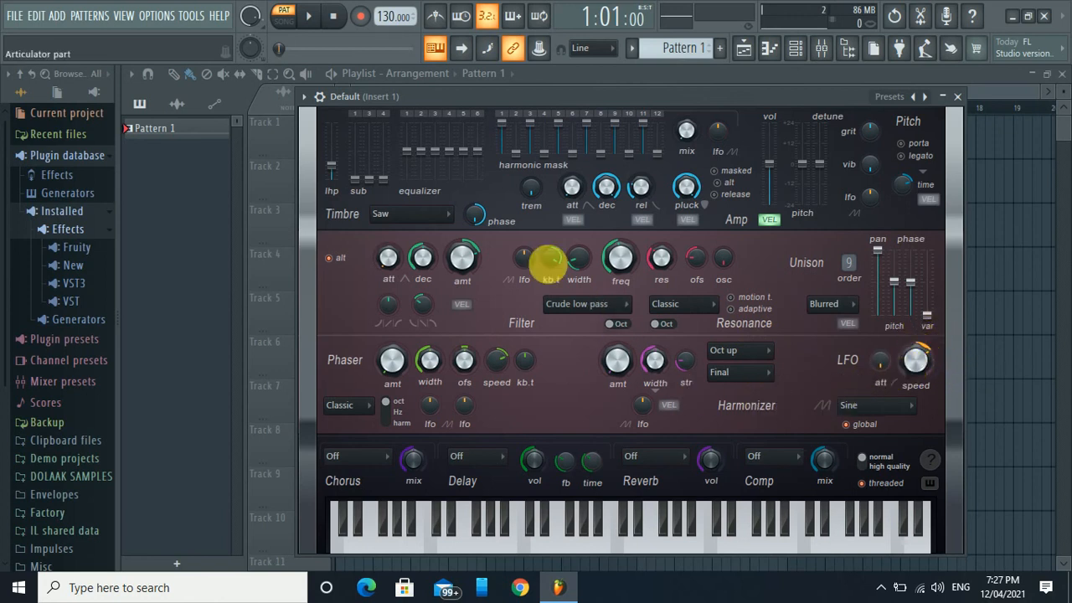
click(308, 16)
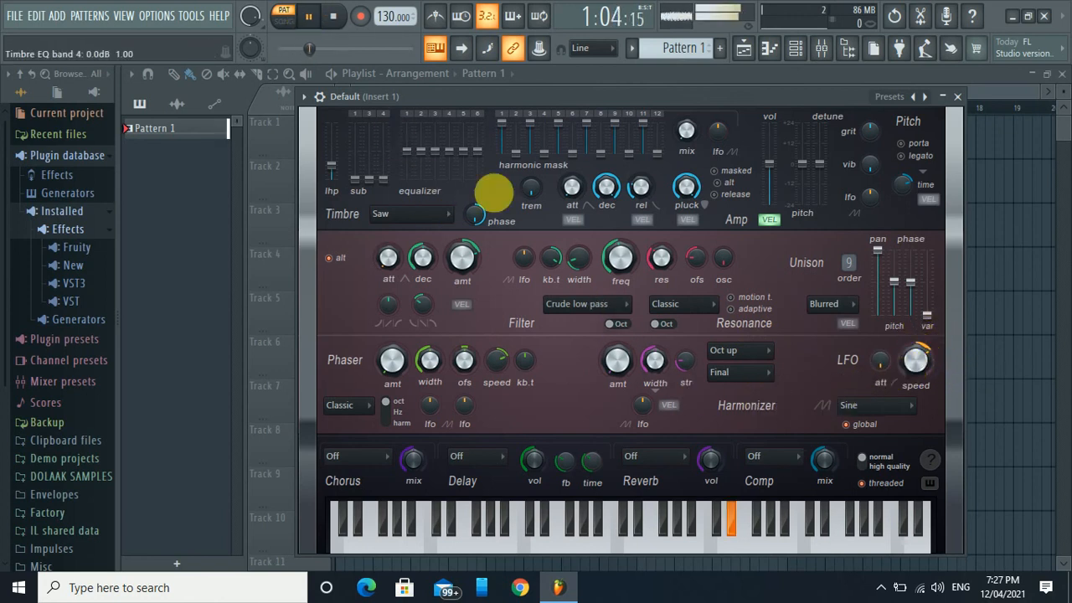
key(space)
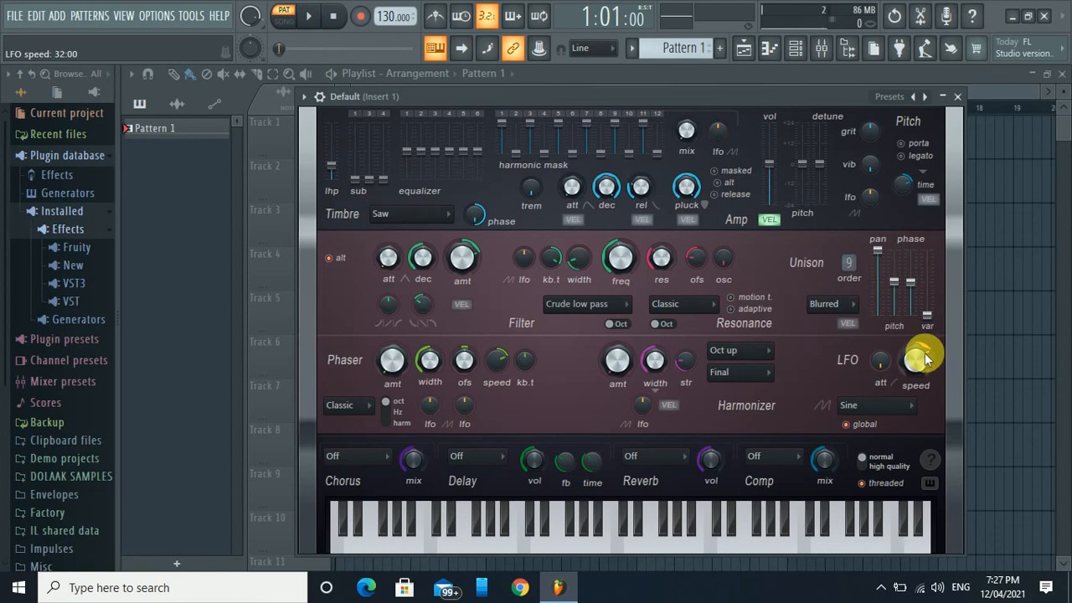
- Adjust the LFO speed and raise the LFO attack past 22% during playback, and stop the pattern
key(space)
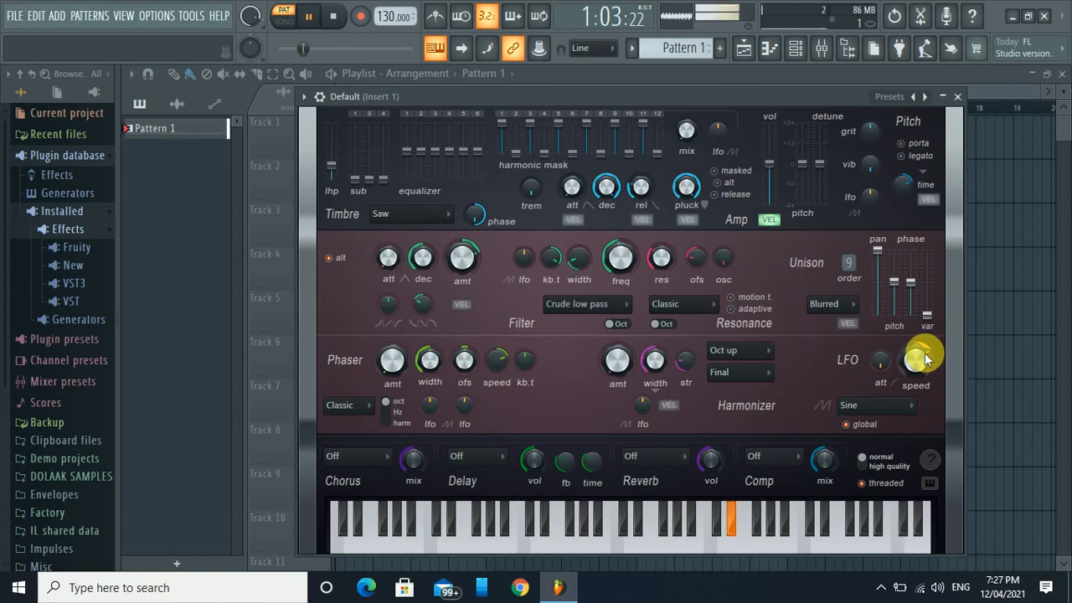
drag(921, 358, 921, 402)
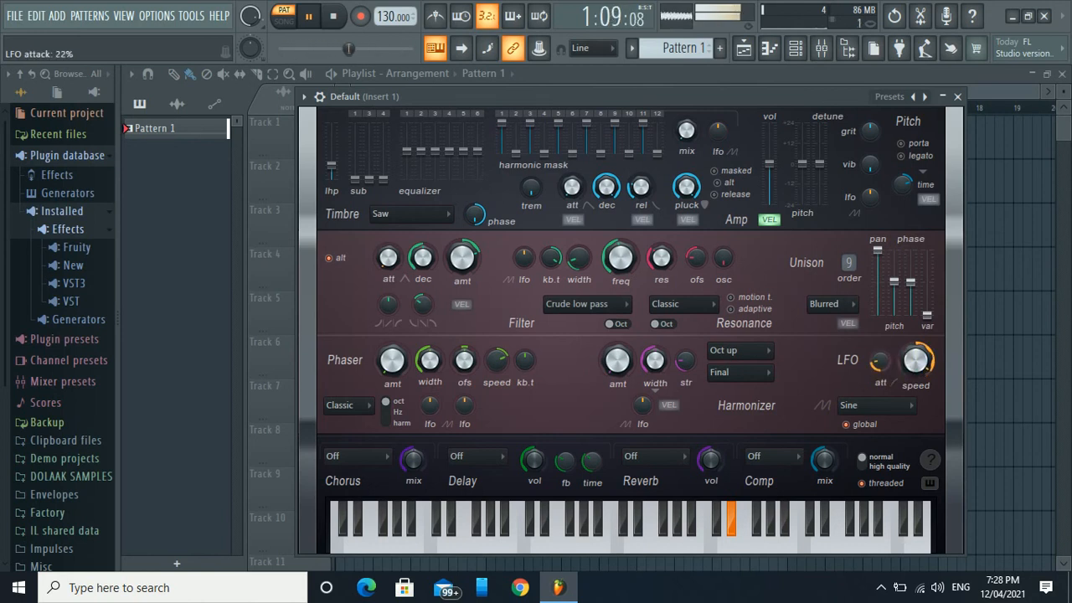
click(916, 361)
drag(880, 361, 865, 380)
key(space)
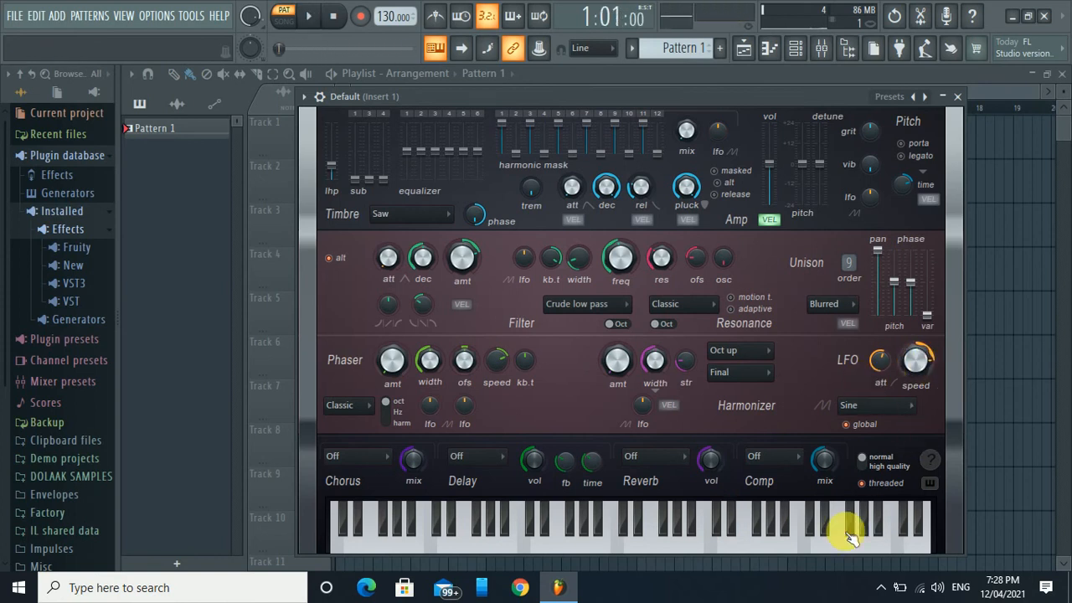
- Audition notes on the synthesizer's keyboard and set the LFO speed to 1:00
click(771, 517)
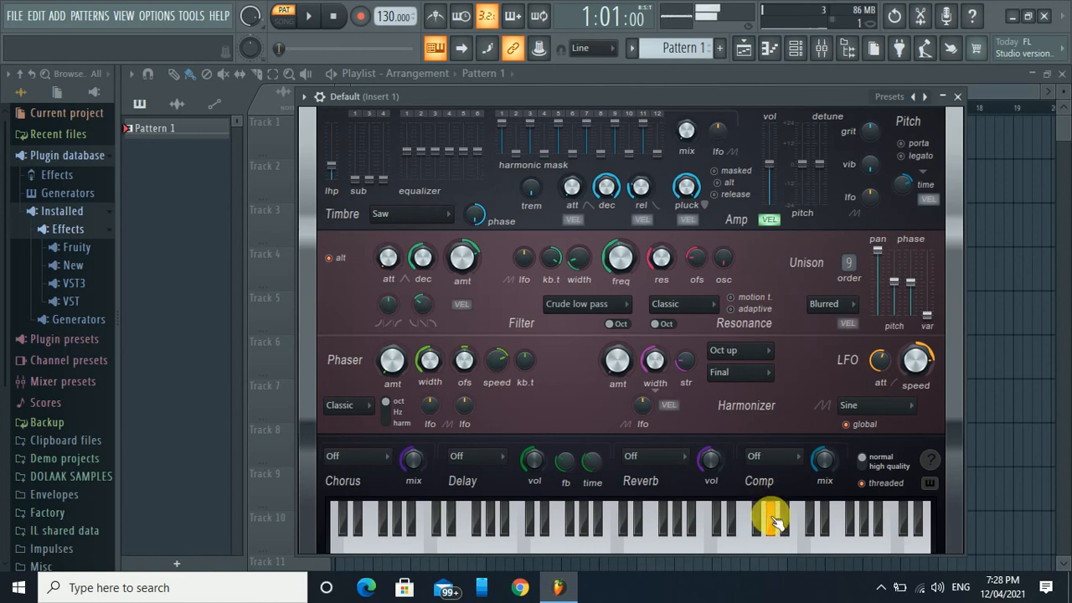
click(931, 360)
drag(916, 360, 916, 373)
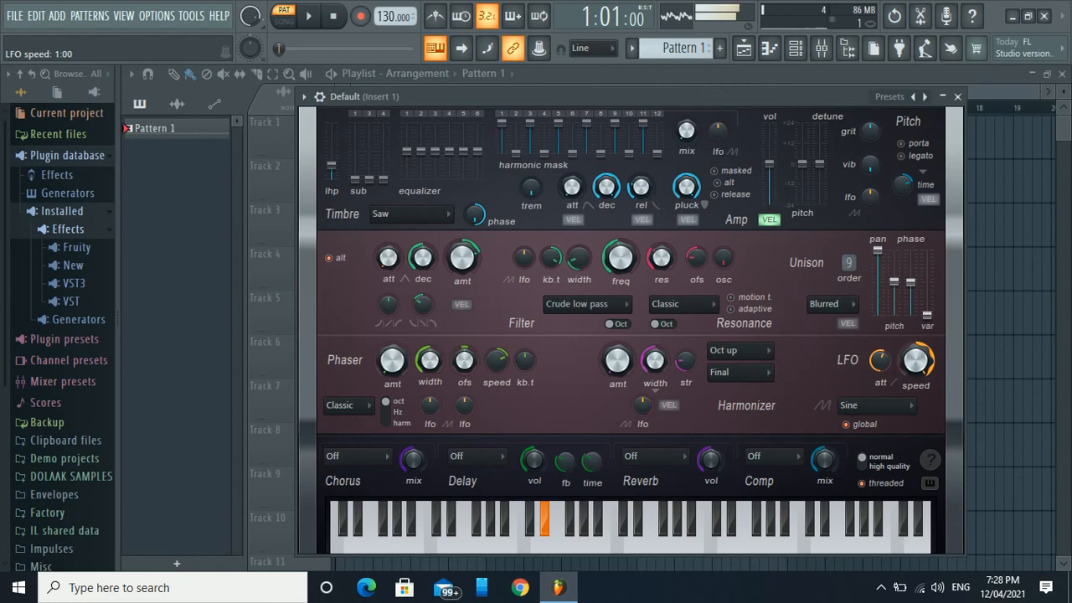
- Set the LFO shape to Multisine and vary the LFO speed, ending at 1:25, while a note sounds
click(890, 407)
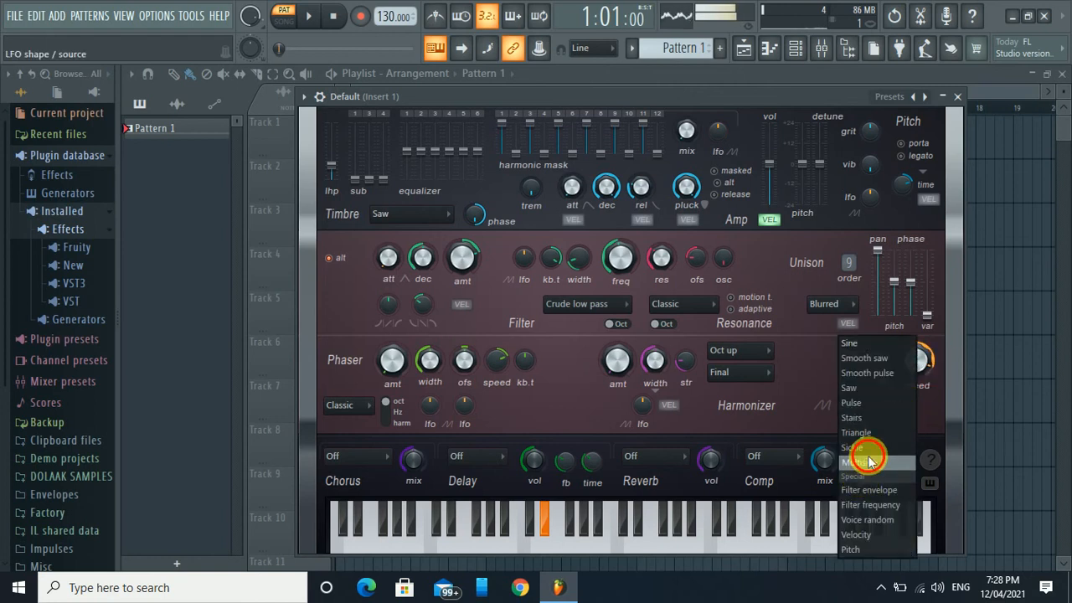
click(868, 462)
mouse_move(923, 359)
mouse_down()
mouse_move(924, 370)
mouse_move(878, 357)
mouse_move(916, 352)
mouse_up()
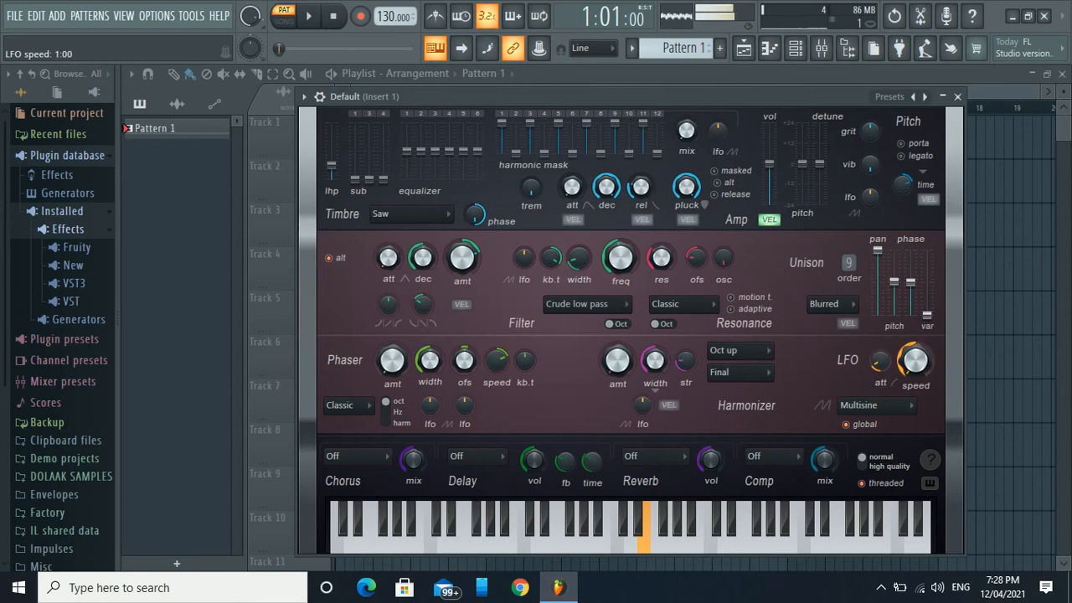
mouse_move(619, 257)
mouse_down()
mouse_move(619, 239)
mouse_move(619, 261)
mouse_up()
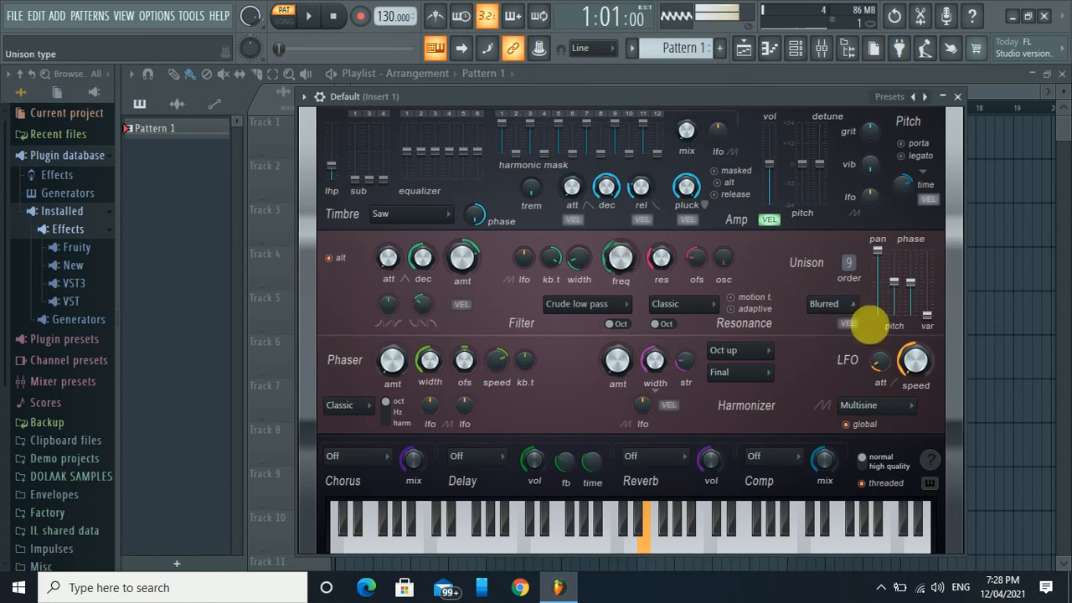
drag(915, 360, 915, 346)
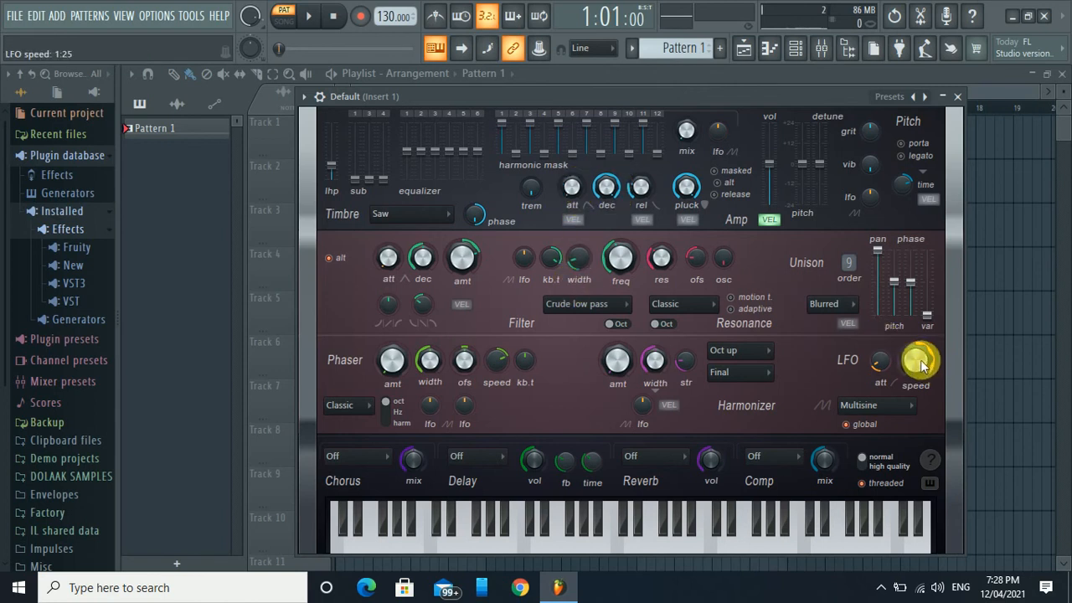
- Audition D#4 while adjusting the LFO speed, and lower the unison order to 1
key(d)
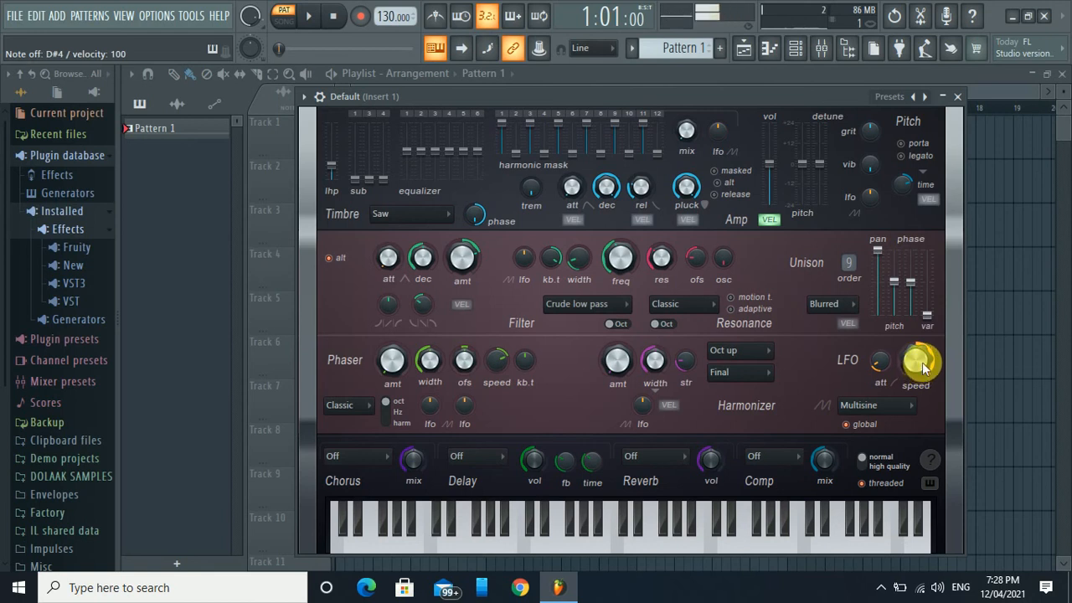
key(d)
drag(921, 367, 916, 327)
click(925, 371)
scroll(846, 260, down, 8)
- Sweep the LFO attack from 0% to its maximum and adjust the LFO speed while D#4 sounds
click(877, 369)
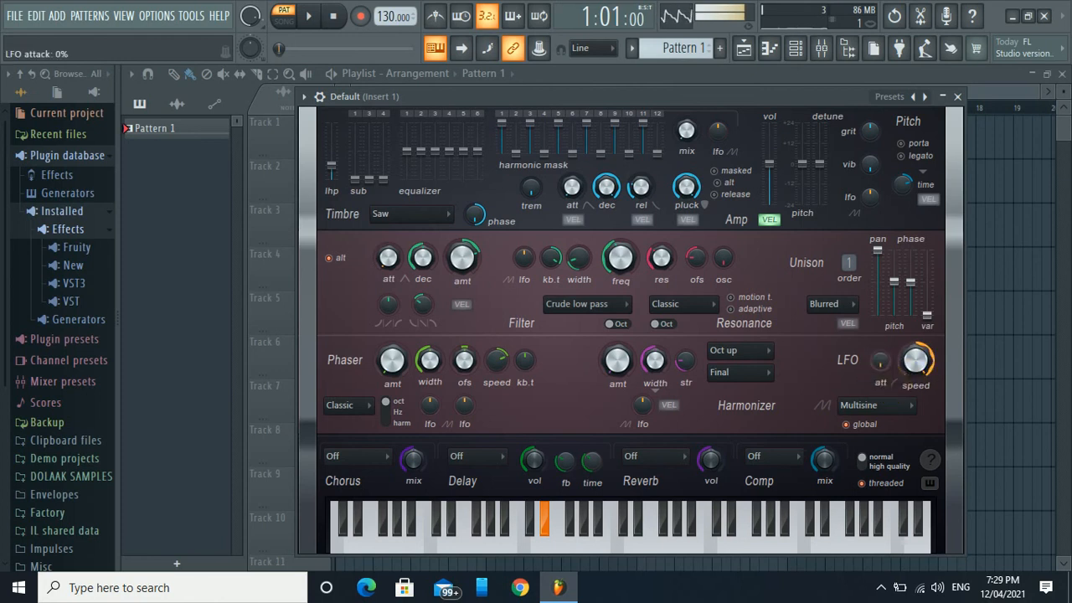
drag(878, 368, 878, 344)
drag(936, 389, 936, 364)
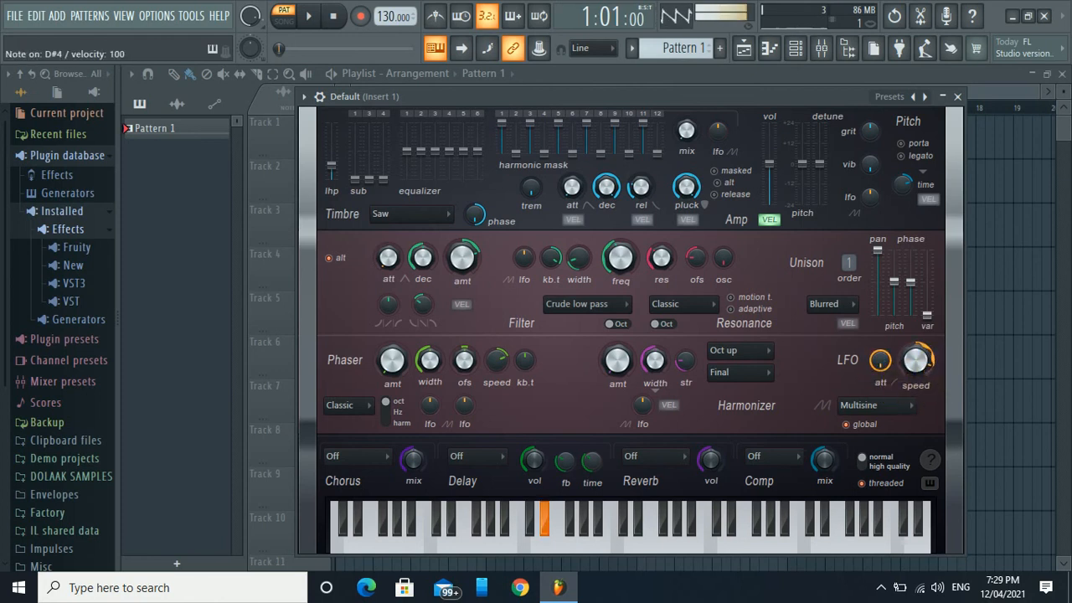
- Audition D#4 repeatedly with the Multisine LFO, keeping the volume envelope attack at 0 ms
key(s)
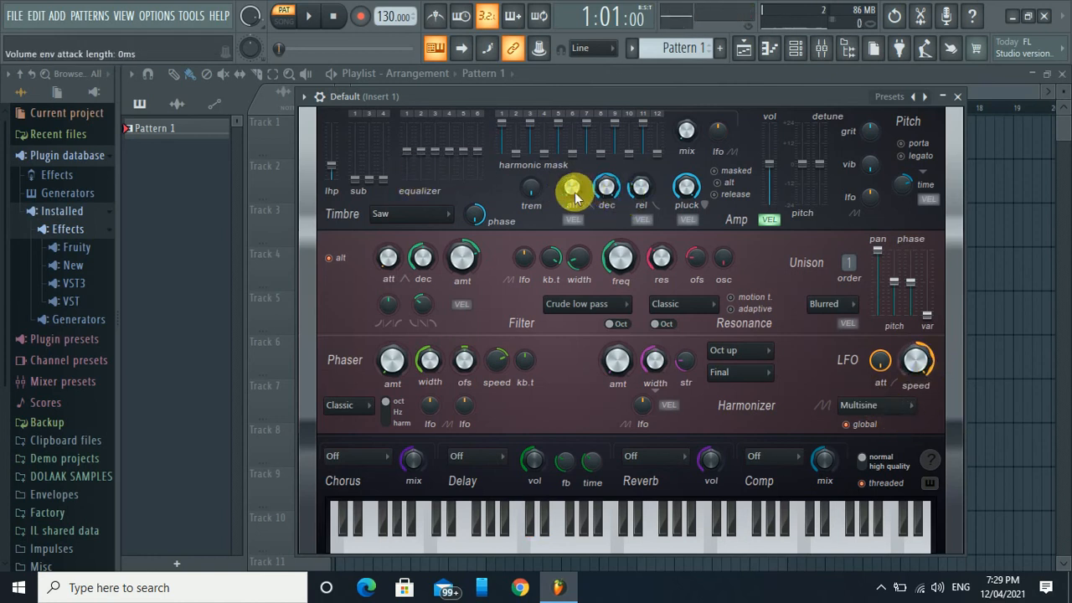
key(d)
mouse_move(571, 187)
mouse_down()
mouse_move(571, 157)
mouse_move(571, 186)
mouse_up()
key(d)
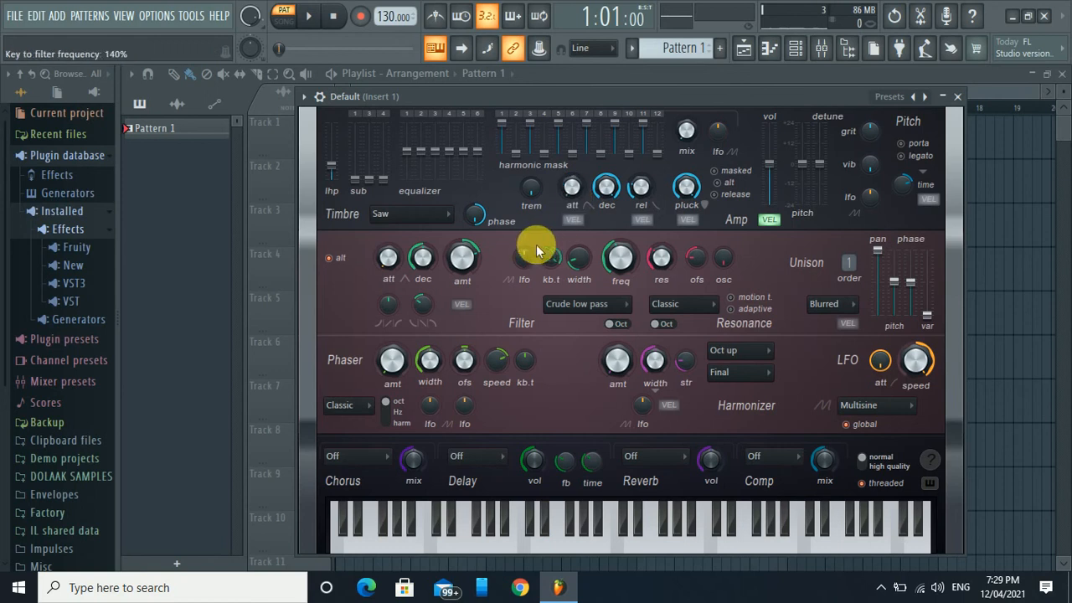
key(d)
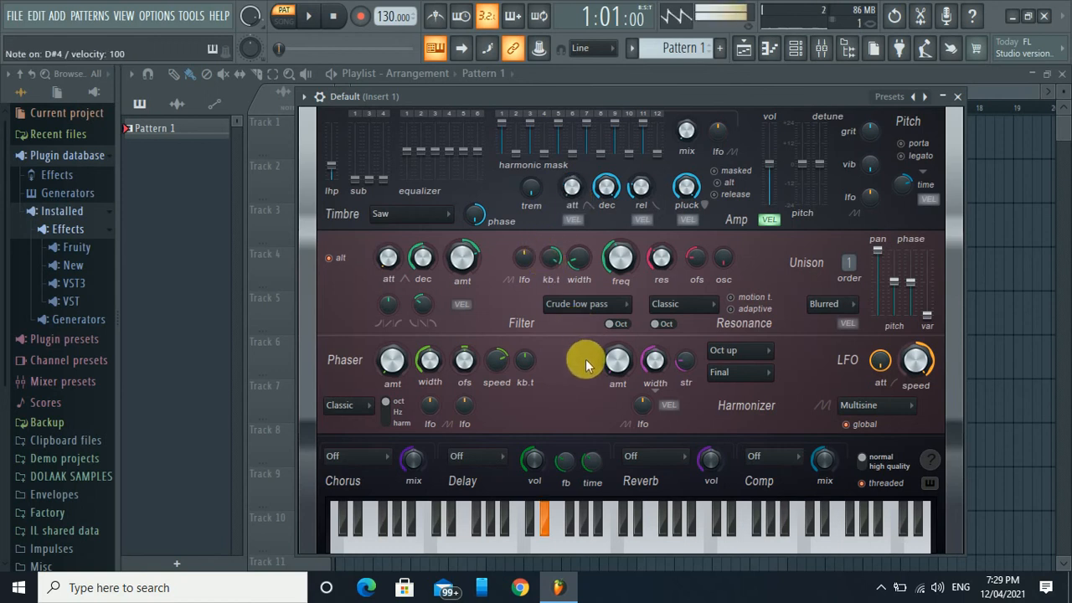
- Raise the amp volume envelope attack slightly while auditioning D#4
key(d)
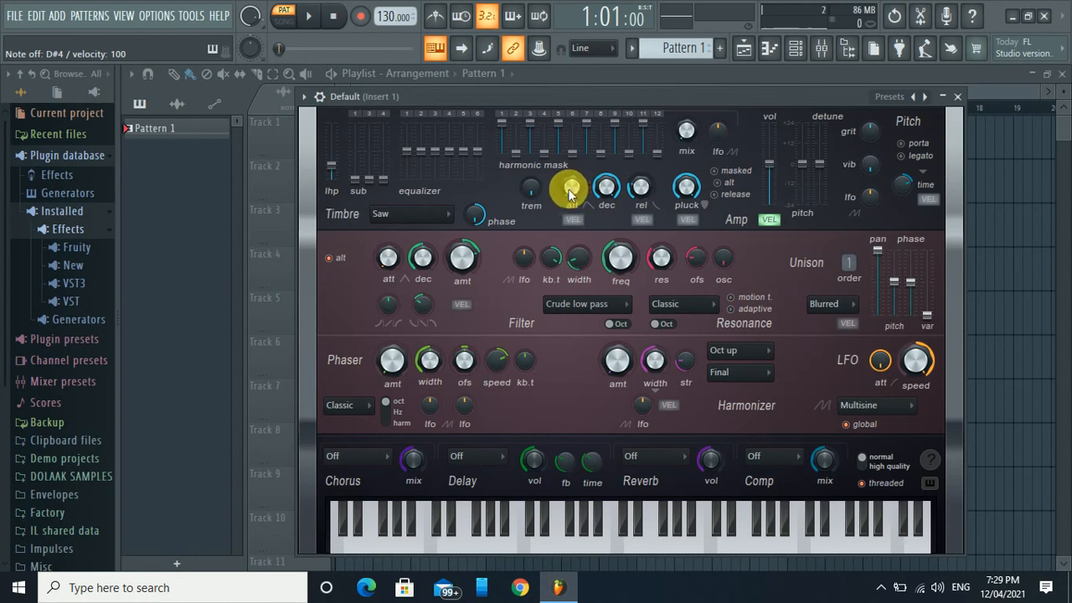
key(d)
drag(569, 195, 569, 190)
key(d)
key(d)
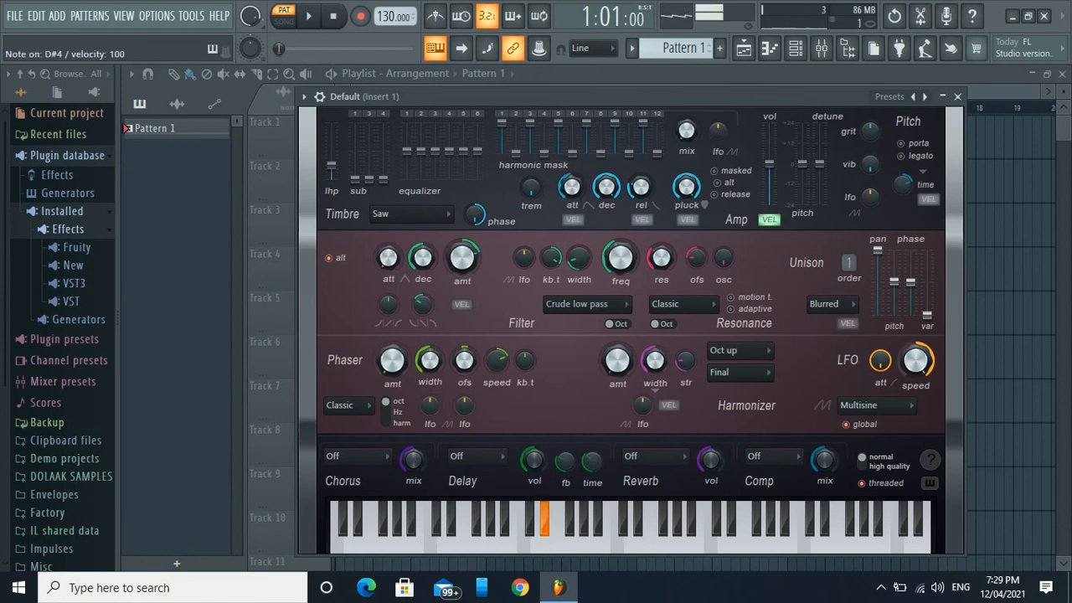
key(d)
key(d)
- Increase the volume envelope attack to 2223 ms, auditioning D#4 repeatedly to hear the slower fade-in
drag(569, 191, 568, 176)
key(d)
key(d)
key(d)
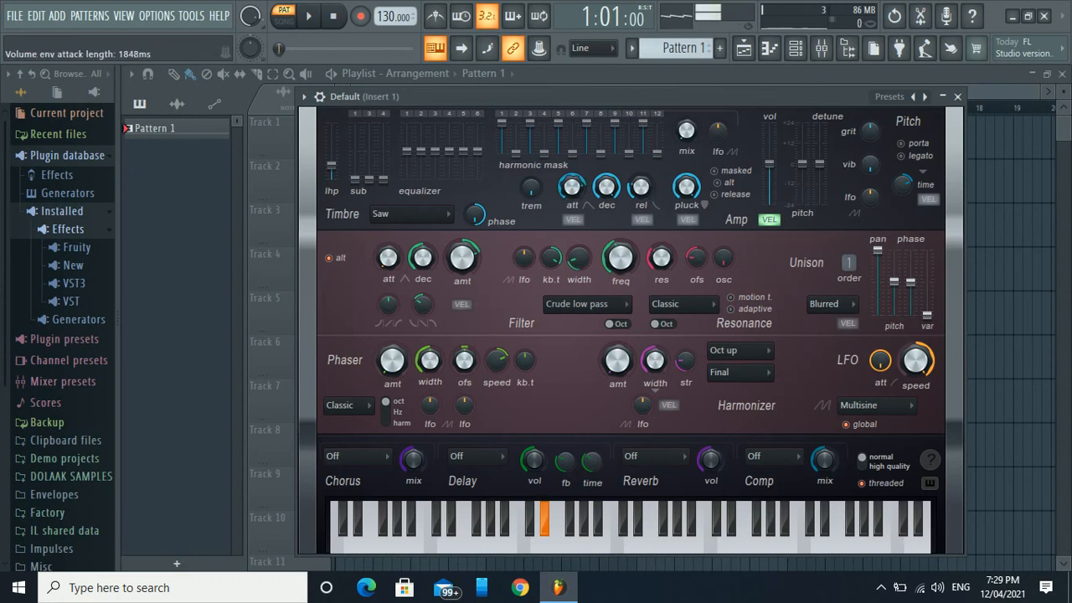
key(d)
key(d)
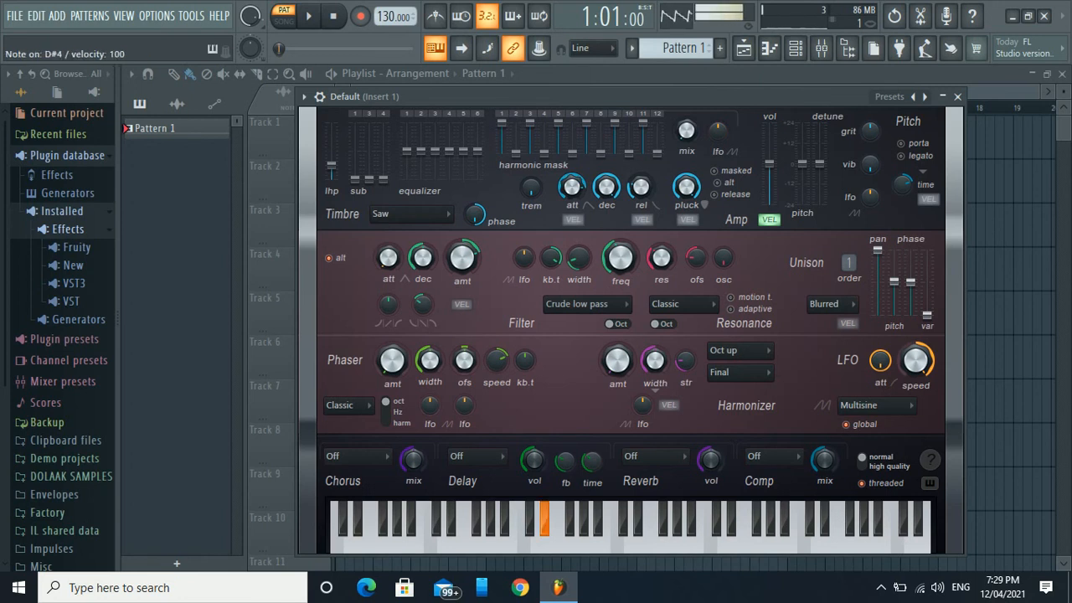
click(568, 191)
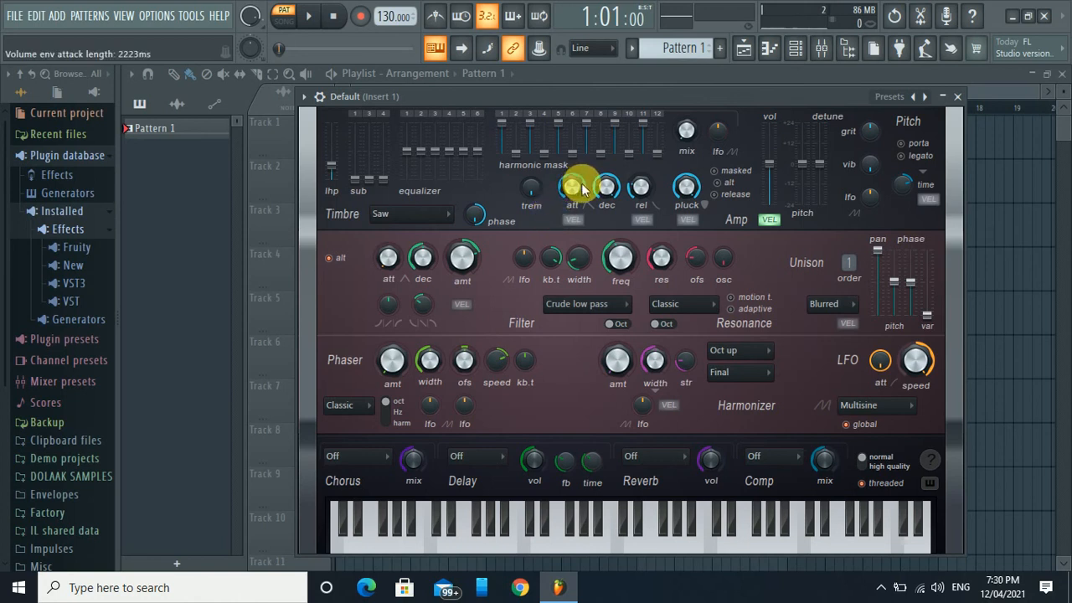
key(d)
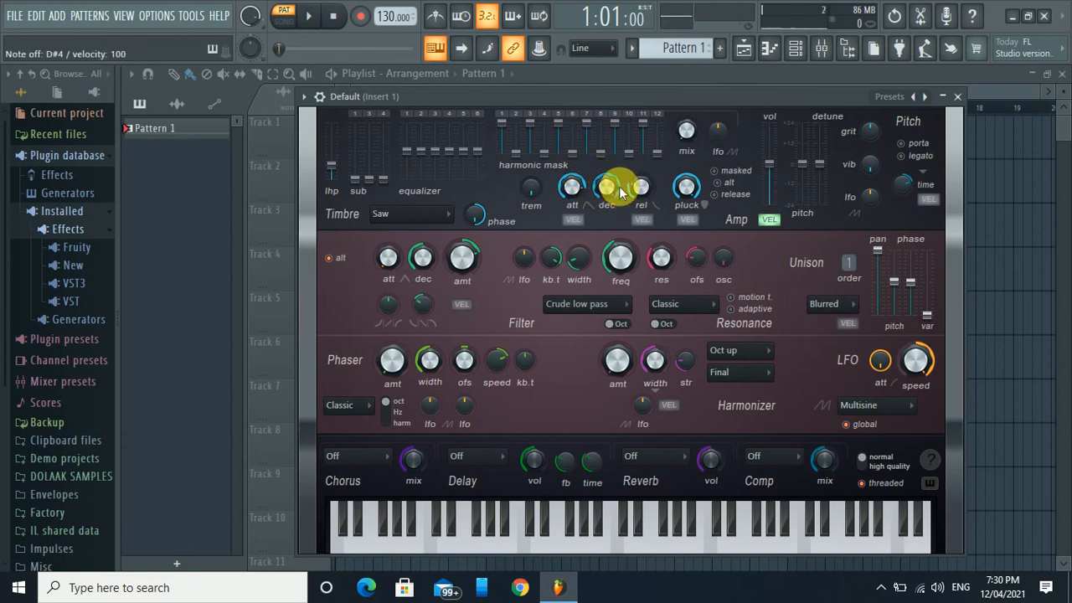
- Lower the volume envelope decay to 115 ms or less while auditioning D#4
key(d)
drag(620, 192, 620, 163)
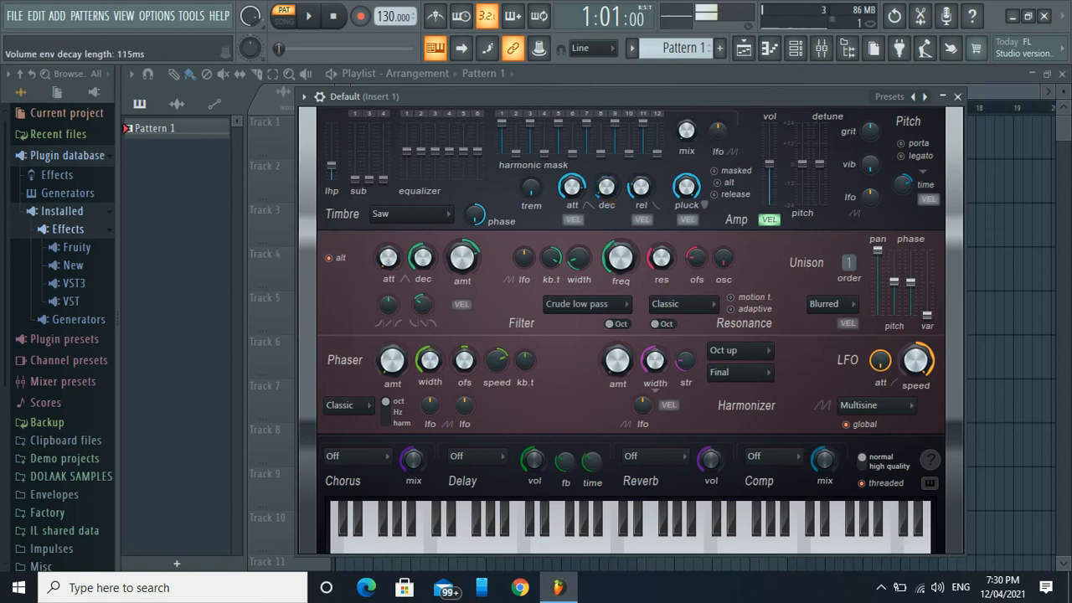
key(d)
key(d)
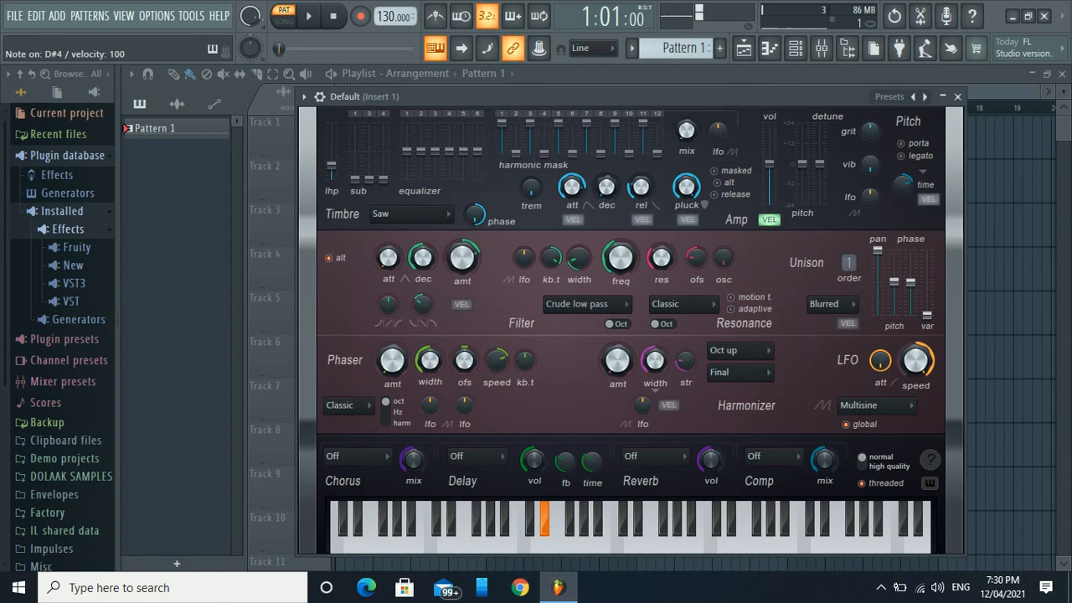
- Set the volume envelope attack to its minimum and try a 50 ms decay, auditioning D#4 repeatedly
drag(571, 187, 569, 178)
click(605, 195)
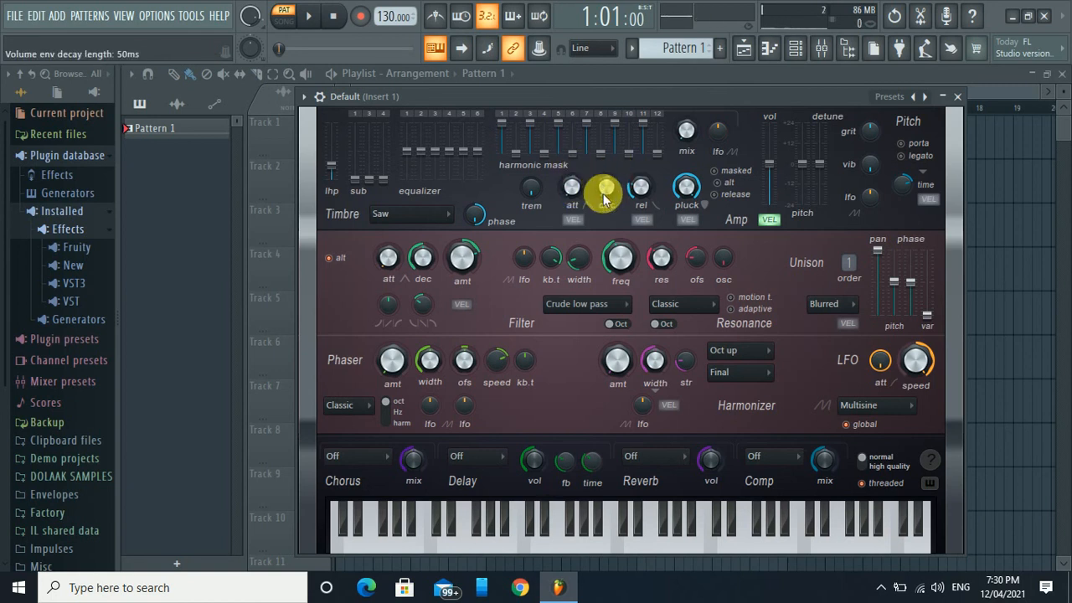
key(d)
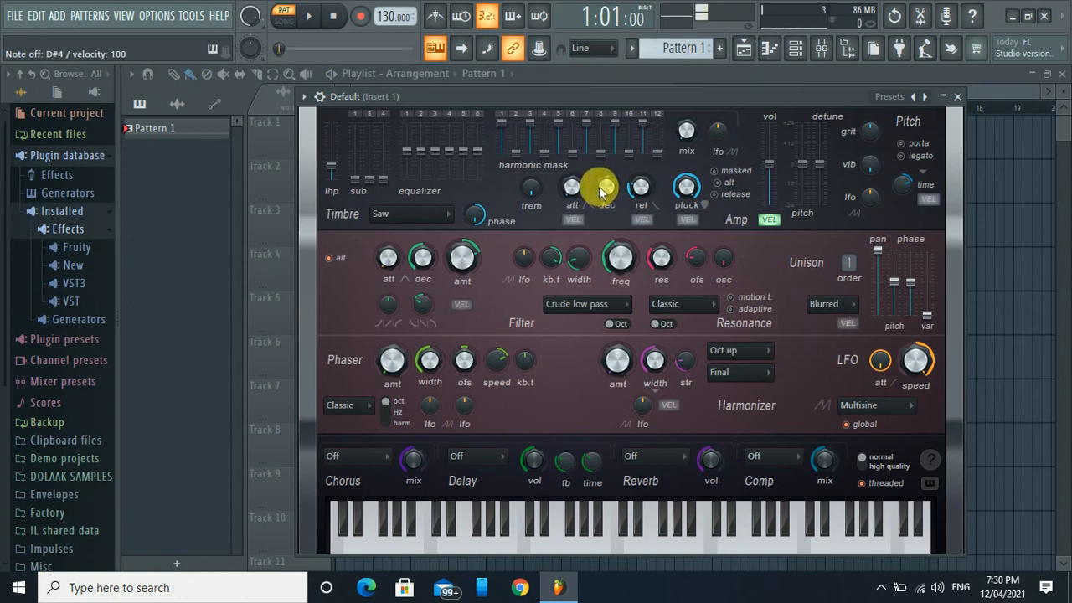
key(d)
key(d)
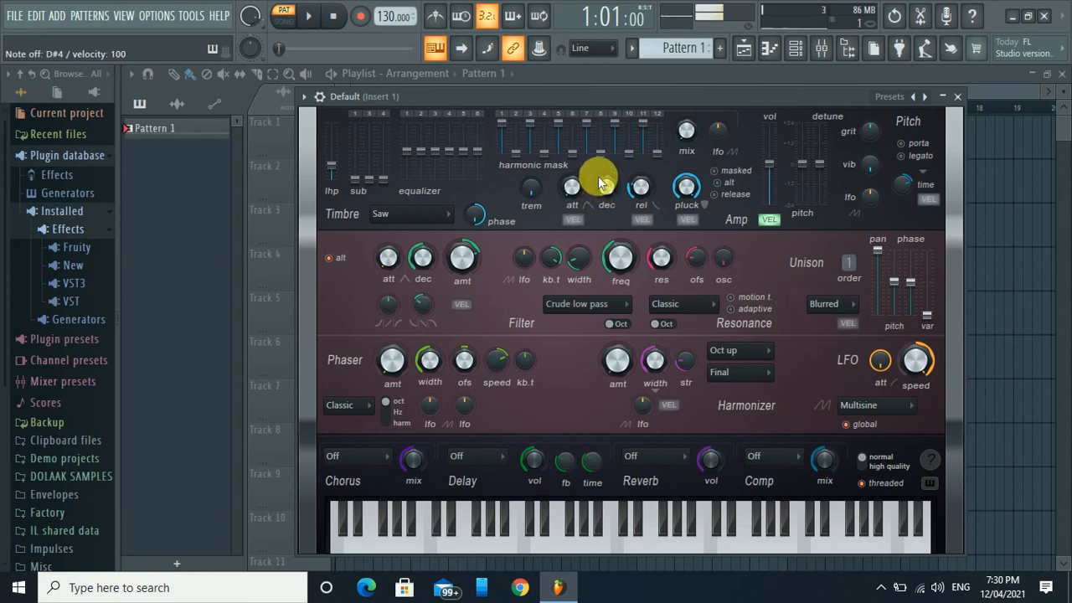
key(d)
key(d)
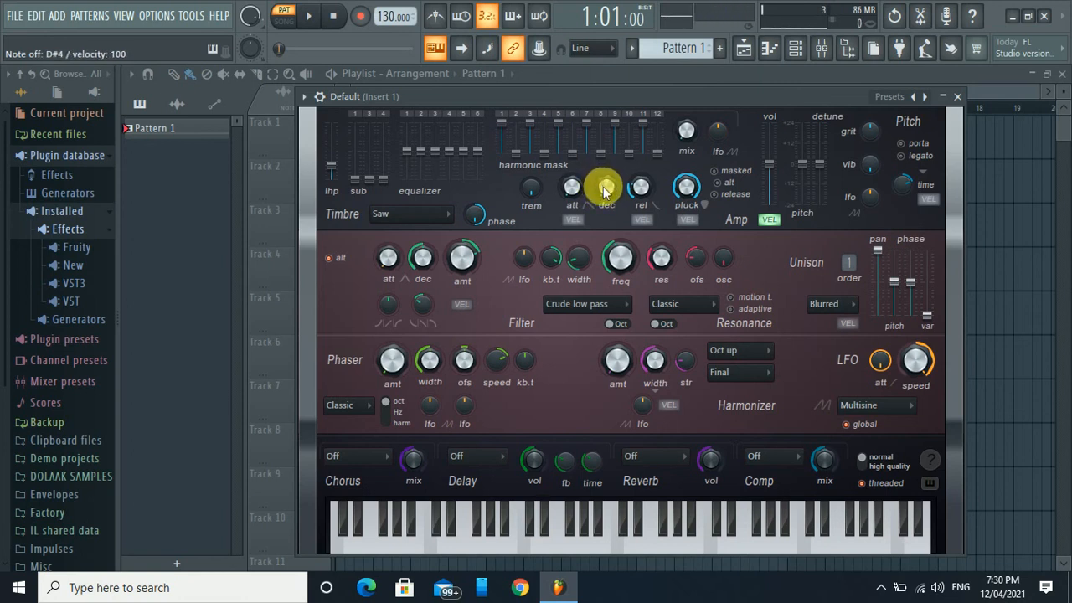
- Raise the volume envelope decay to 12384 ms and audition D#4 with the long decay
click(605, 191)
key(d)
drag(604, 191, 604, 166)
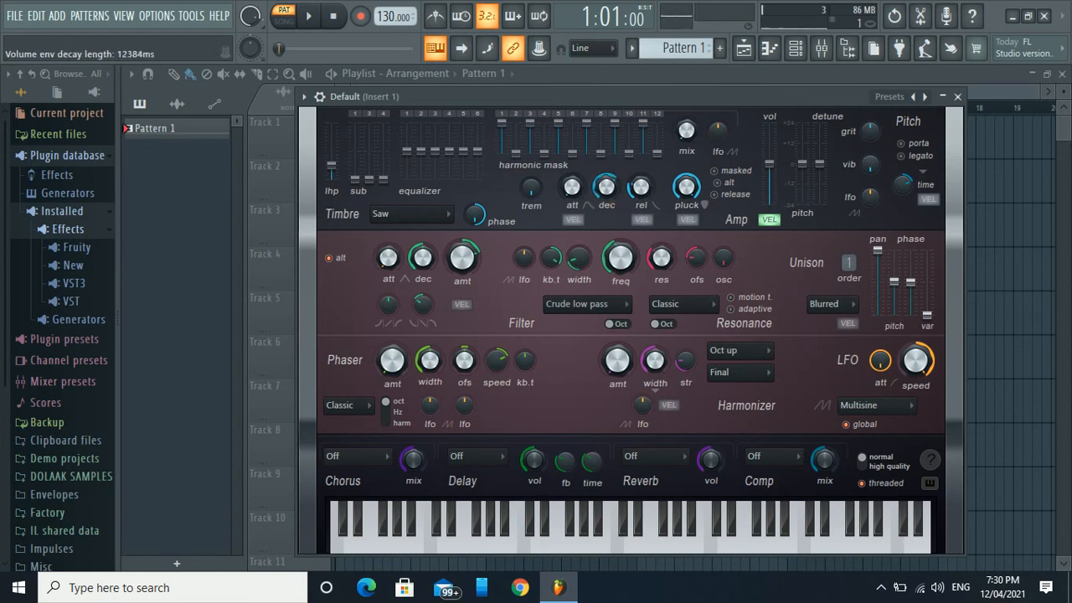
key(d)
key(d)
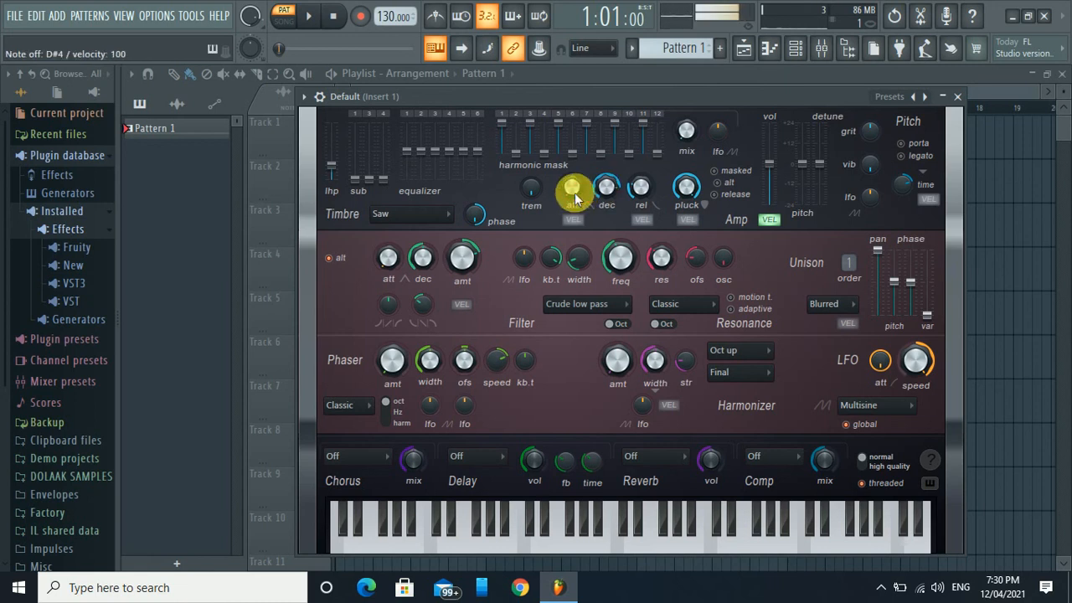
- Try a 59 ms volume envelope attack with the decay varied from 2580 ms to 4697 ms while auditioning D#4
key(d)
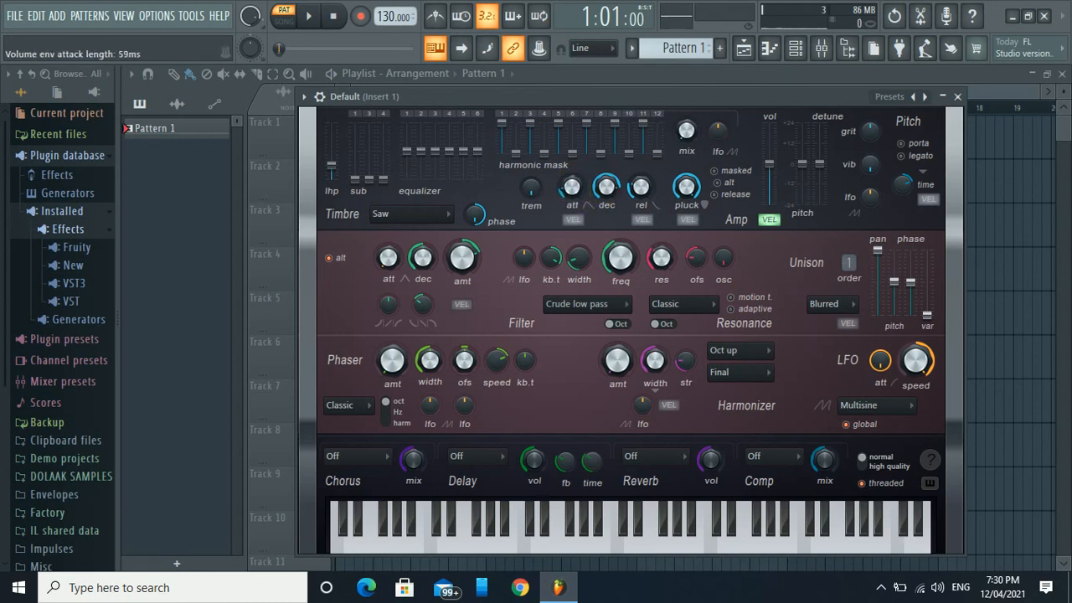
key(d)
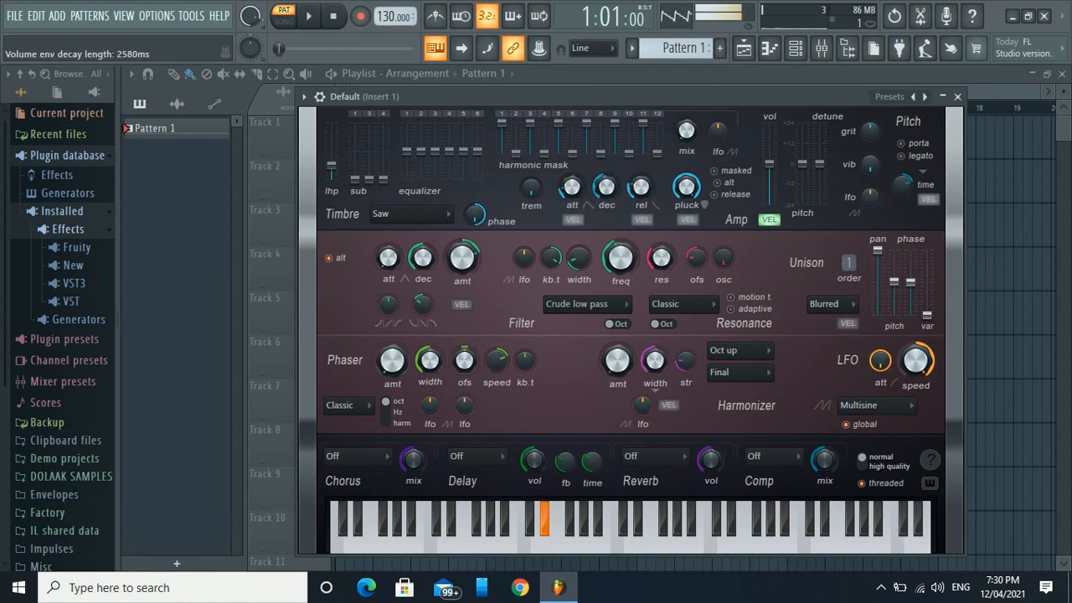
mouse_move(605, 186)
mouse_down()
mouse_move(605, 219)
mouse_move(605, 180)
mouse_up()
key(d)
key(d)
key(d)
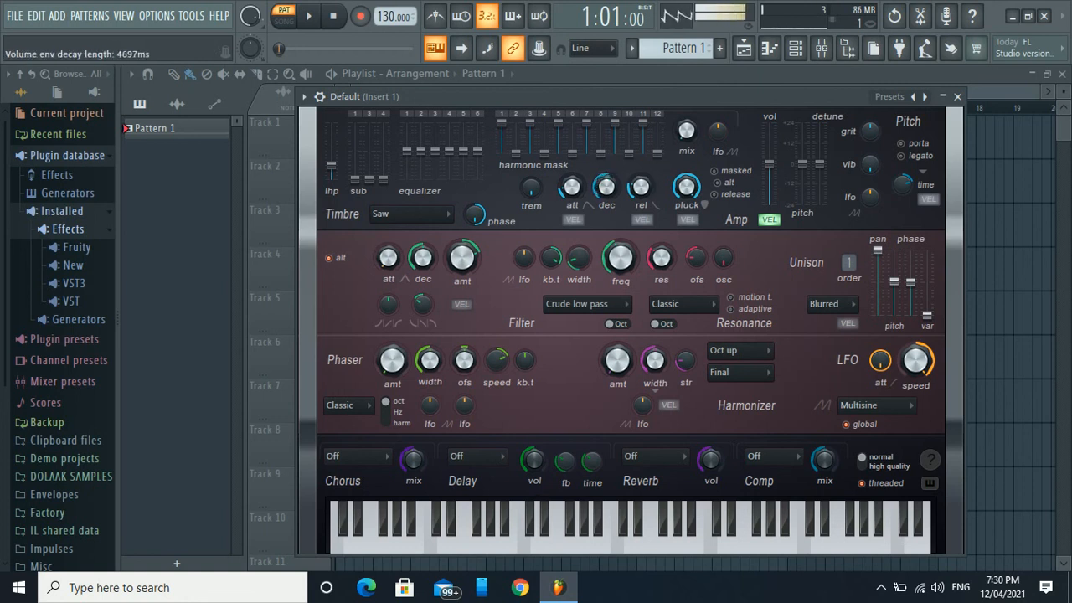
- Adjust the pluck decay length from its minimum to a partial amount while auditioning D#4
key(d)
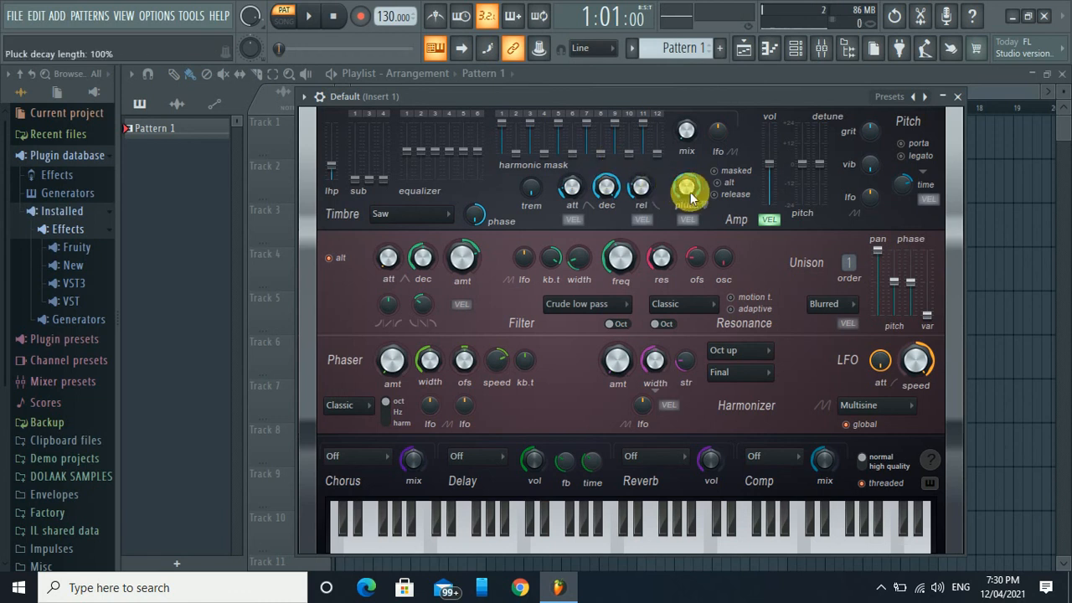
key(d)
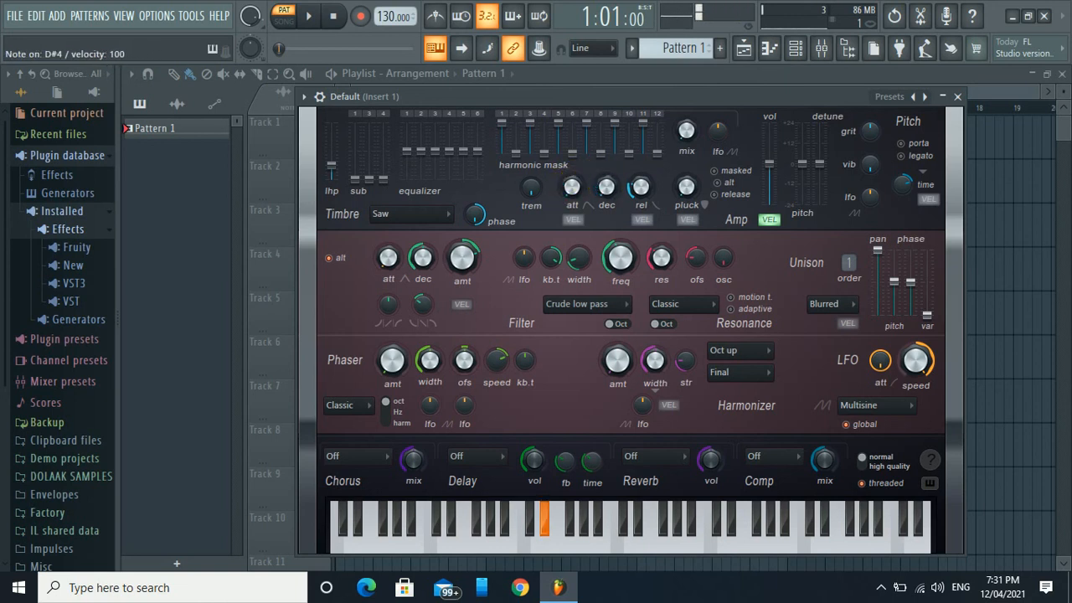
drag(685, 169, 685, 152)
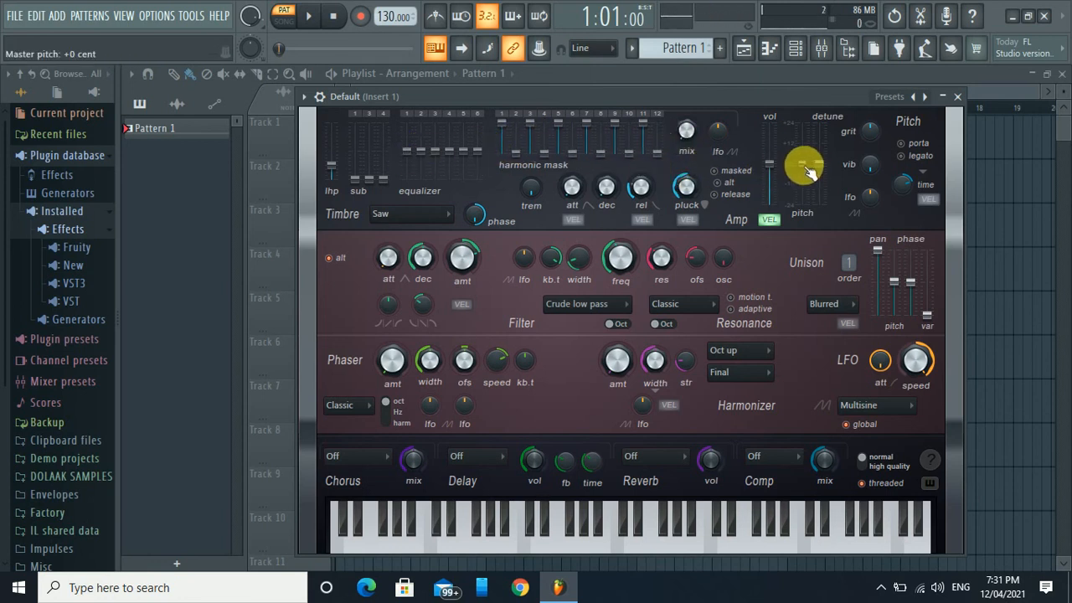
- Raise the volume envelope attack to about 432 ms and the master pitch to +247 cents, auditioning D#4
key(d)
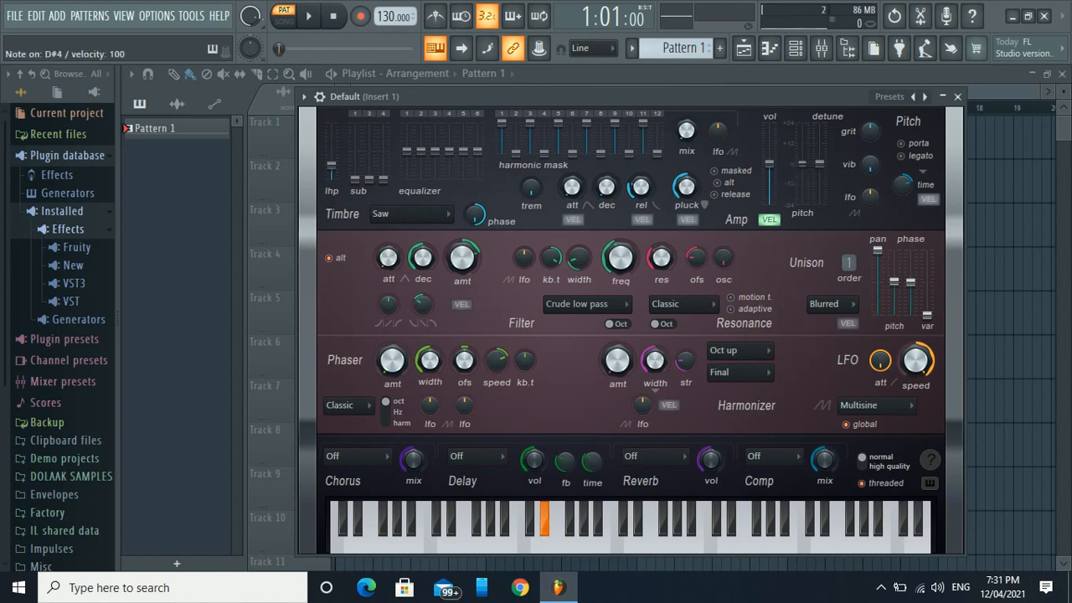
scroll(571, 187, up, 4)
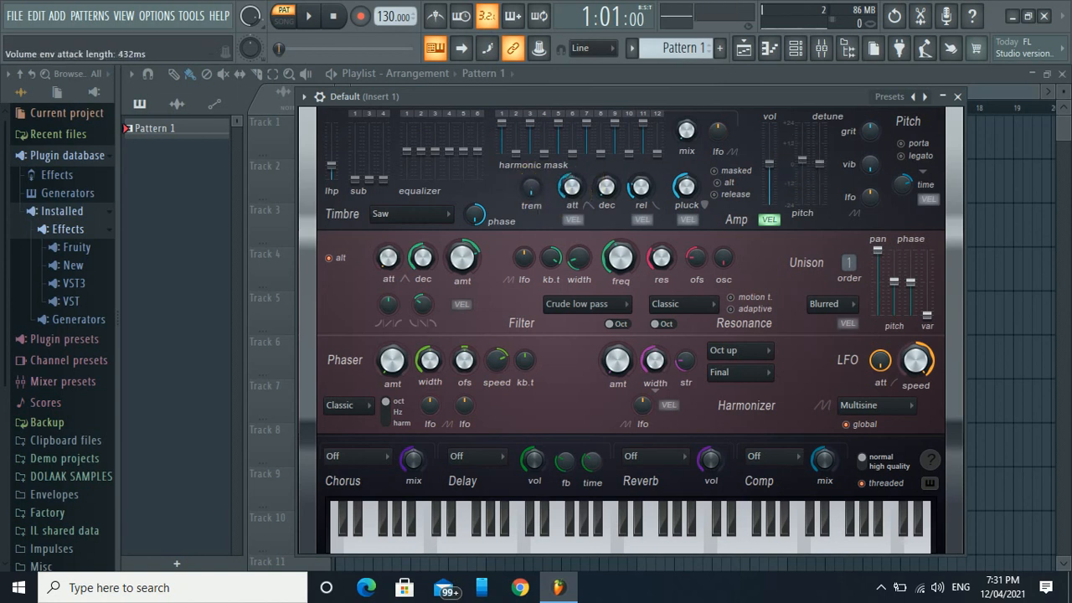
key(d)
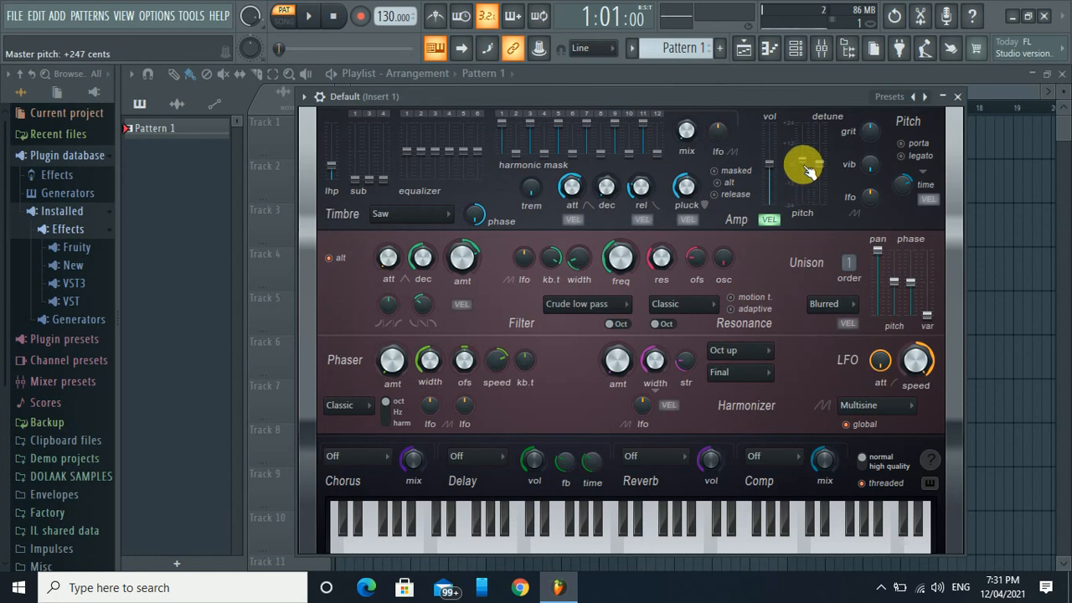
key(d)
- Lower the master pitch well below its centre and audition D#4 repeatedly
mouse_move(801, 160)
mouse_down()
mouse_move(802, 180)
mouse_move(801, 149)
mouse_move(802, 182)
mouse_up()
key(d)
key(d)
key(d)
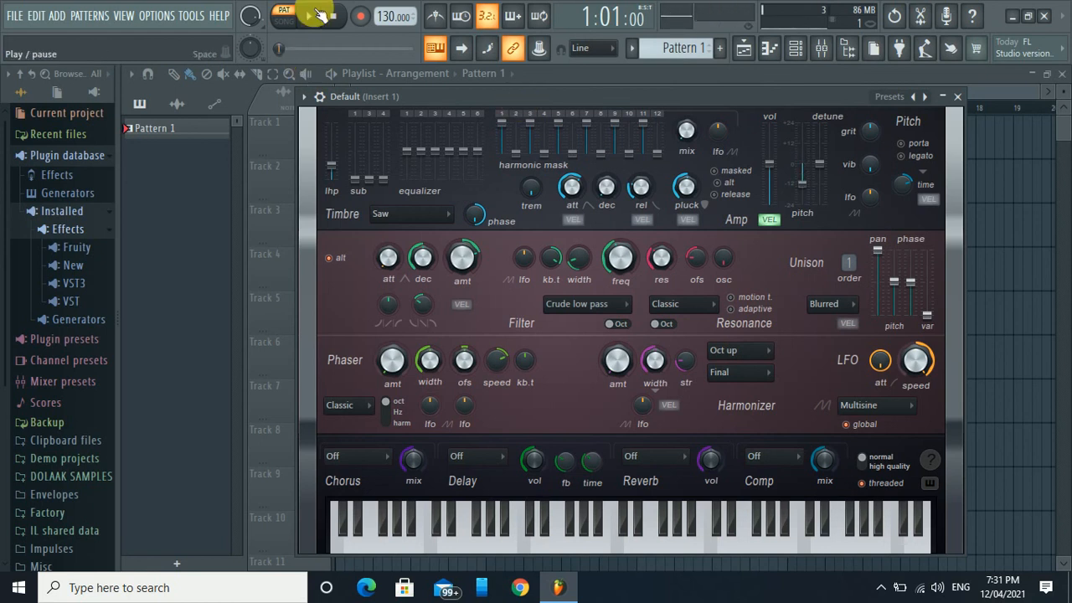
- Raise the master pitch above its centre and lower the detuning below 0 cents
click(308, 16)
drag(797, 180, 801, 140)
key(space)
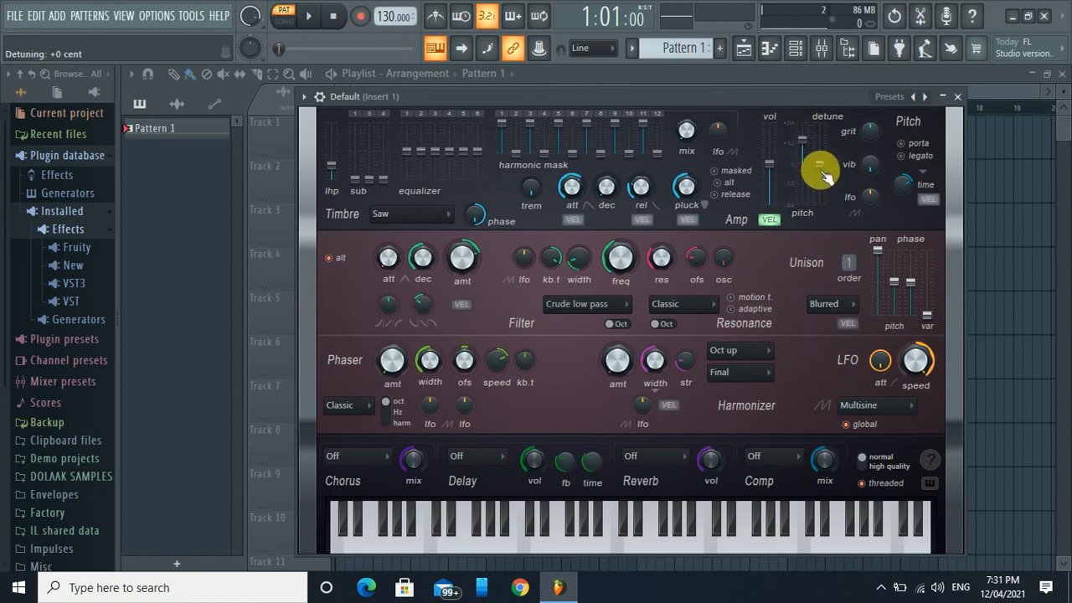
mouse_move(829, 172)
mouse_down()
mouse_move(820, 149)
mouse_move(820, 181)
mouse_move(820, 144)
mouse_move(820, 181)
mouse_up()
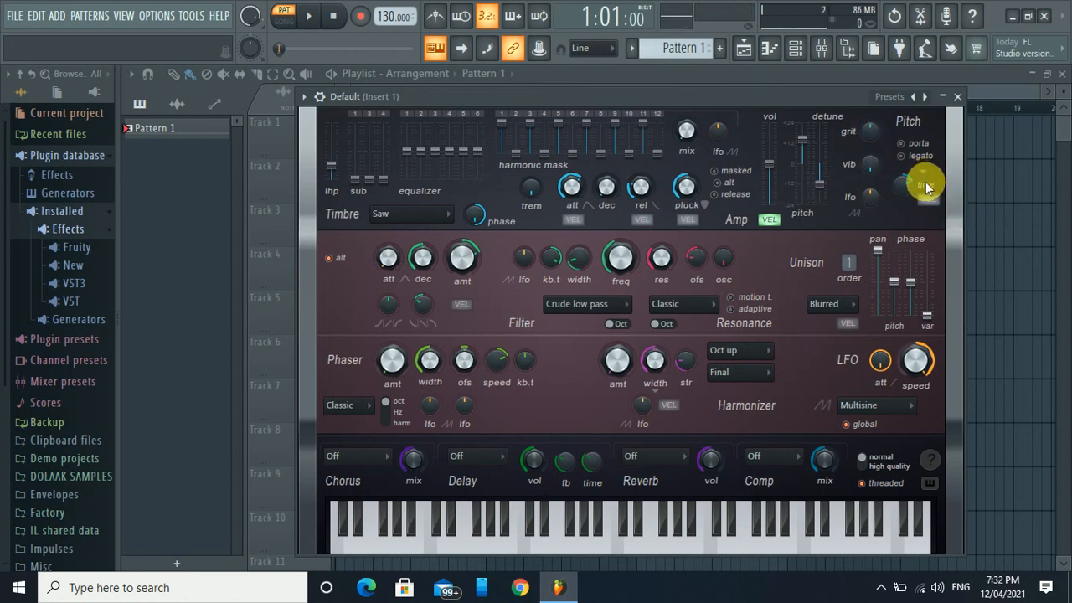
- Vary the portamento/legato time, lowering it to 21 ms, while auditioning D#4
drag(911, 178, 901, 132)
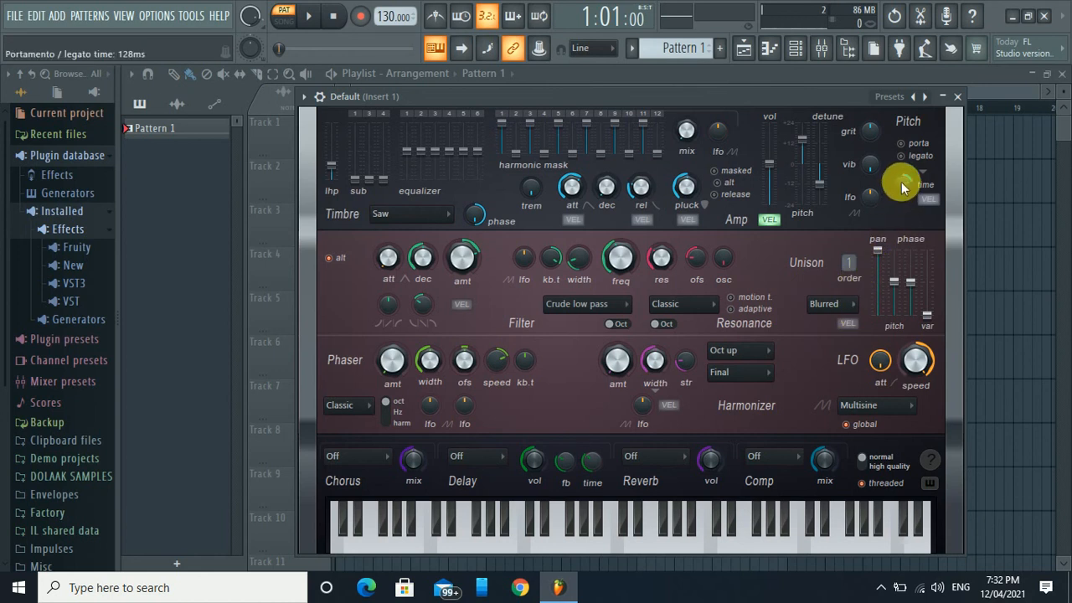
mouse_move(904, 180)
mouse_down()
mouse_move(904, 134)
mouse_move(905, 179)
mouse_up()
key(d)
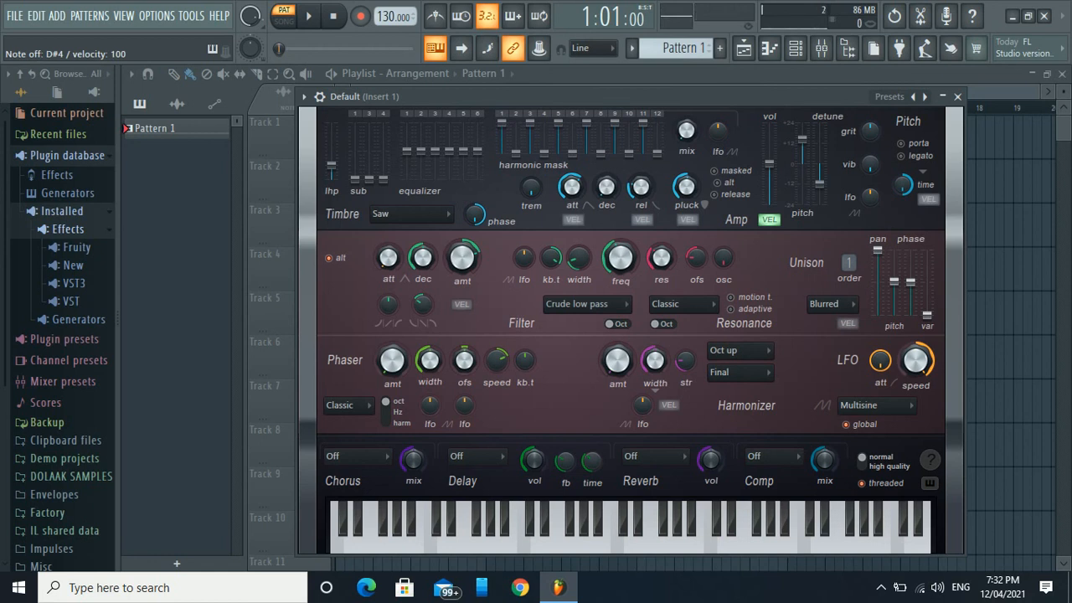
drag(902, 184, 903, 181)
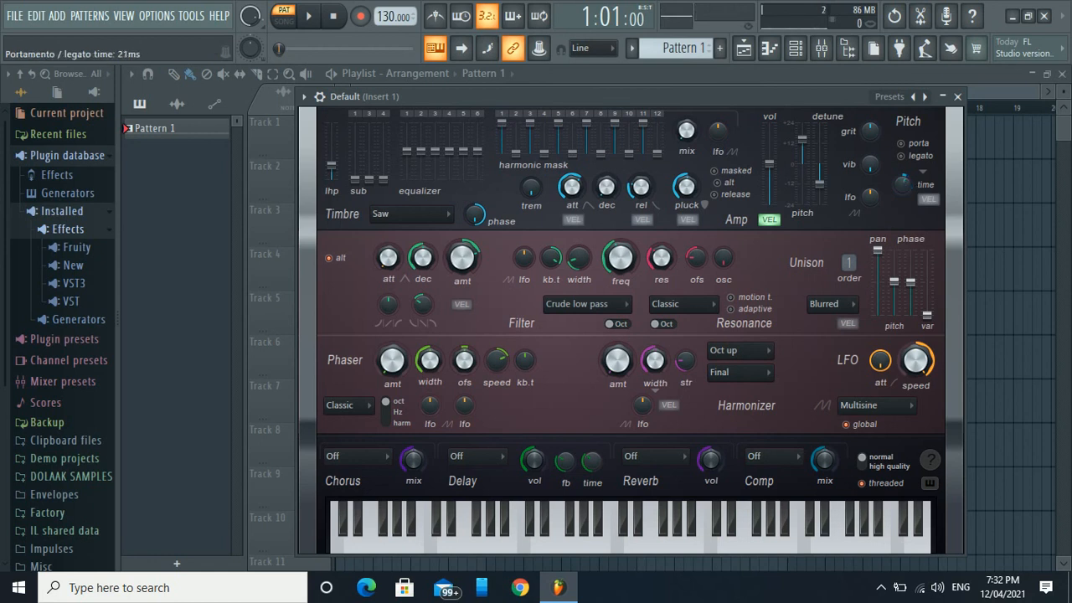
key(d)
click(905, 155)
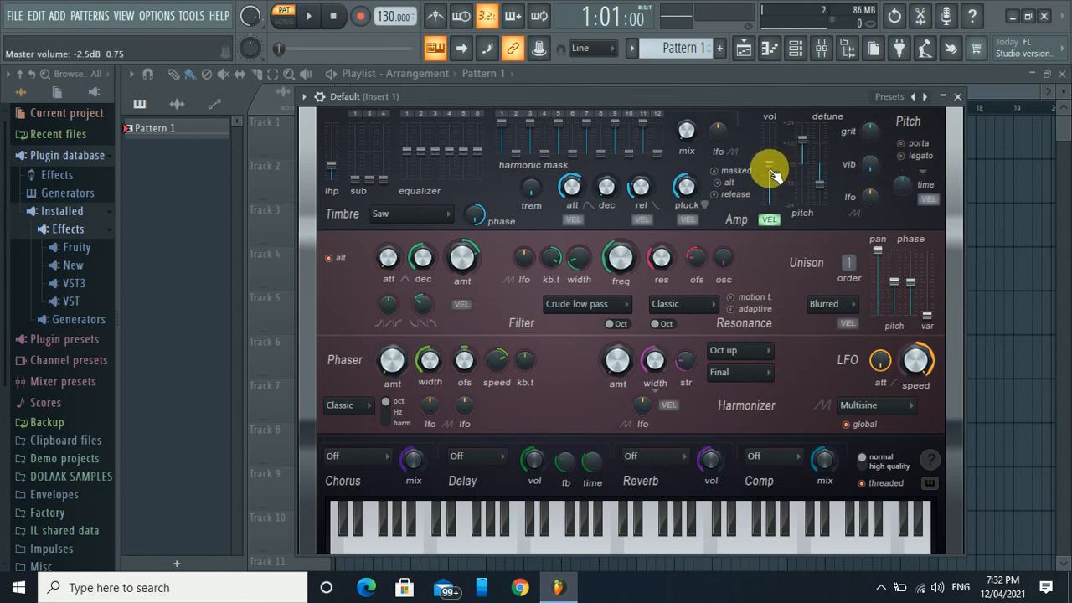
- Sweep the master volume up to 9.5 dB and settle it at -3.7 dB
mouse_move(772, 170)
mouse_down()
mouse_move(769, 125)
mouse_move(787, 181)
mouse_up()
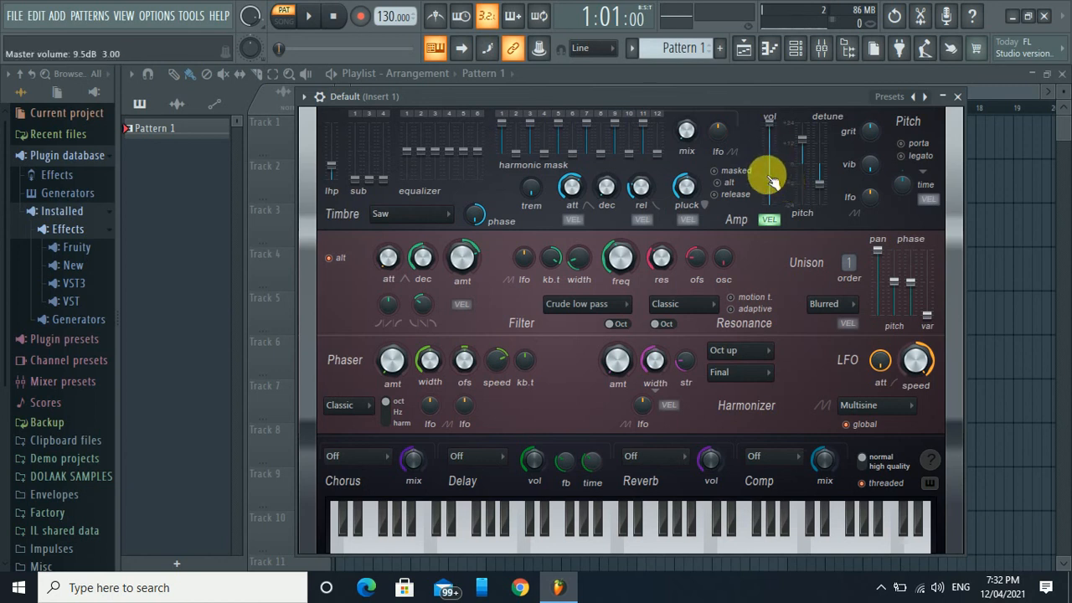
drag(772, 138, 768, 177)
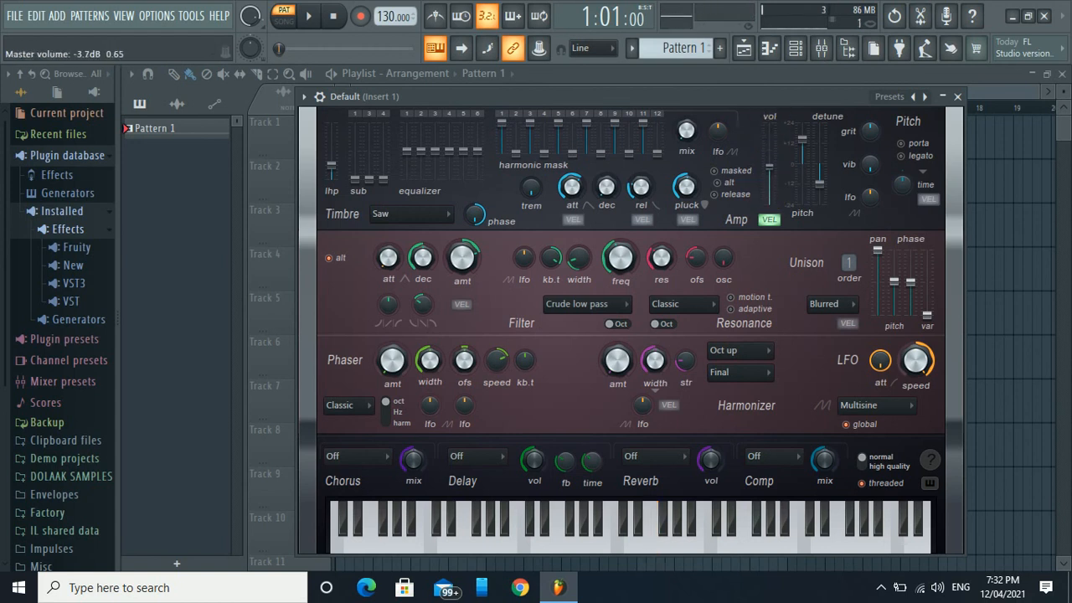
click(771, 173)
key(v)
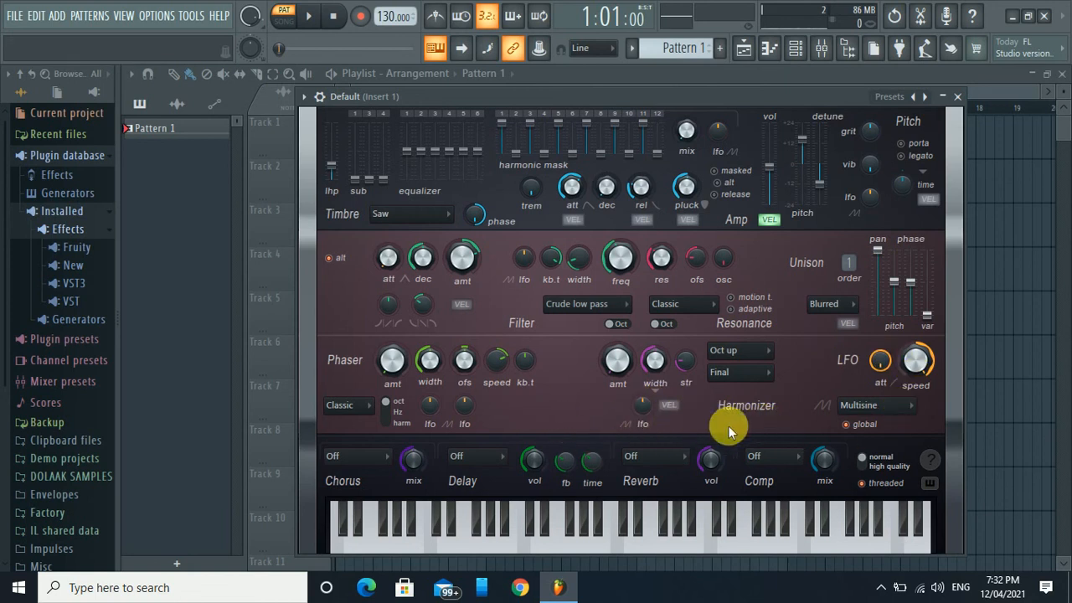
- Examine the available compression types, leaving compression off
click(768, 457)
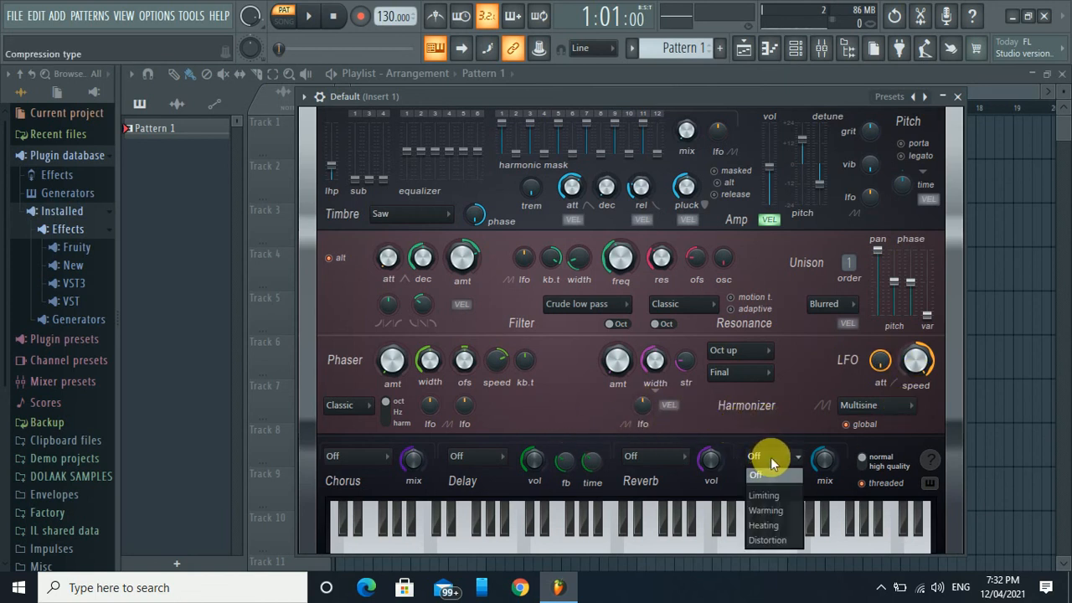
click(772, 456)
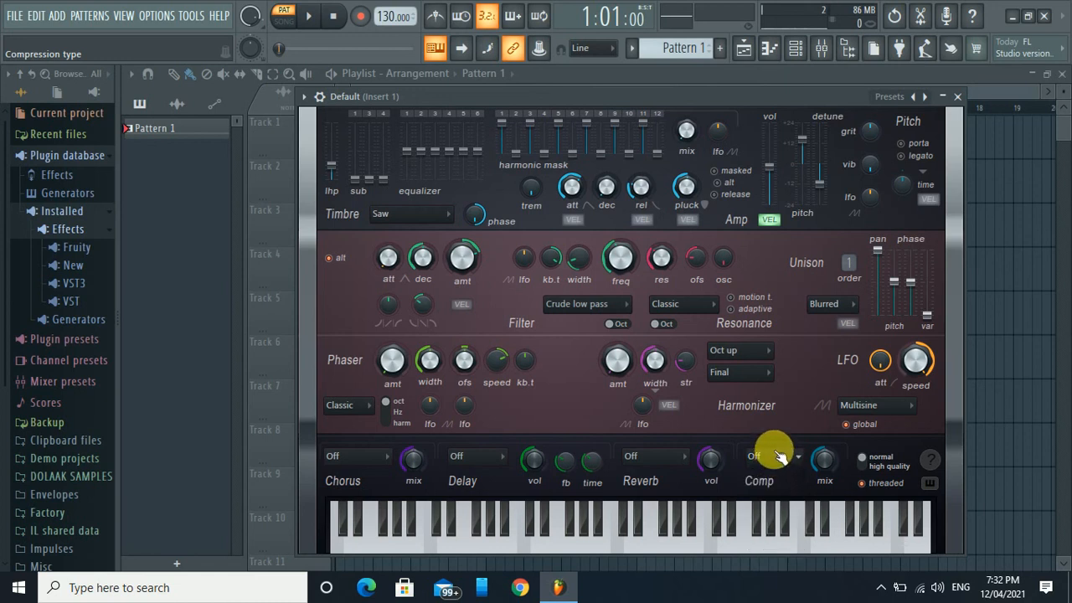